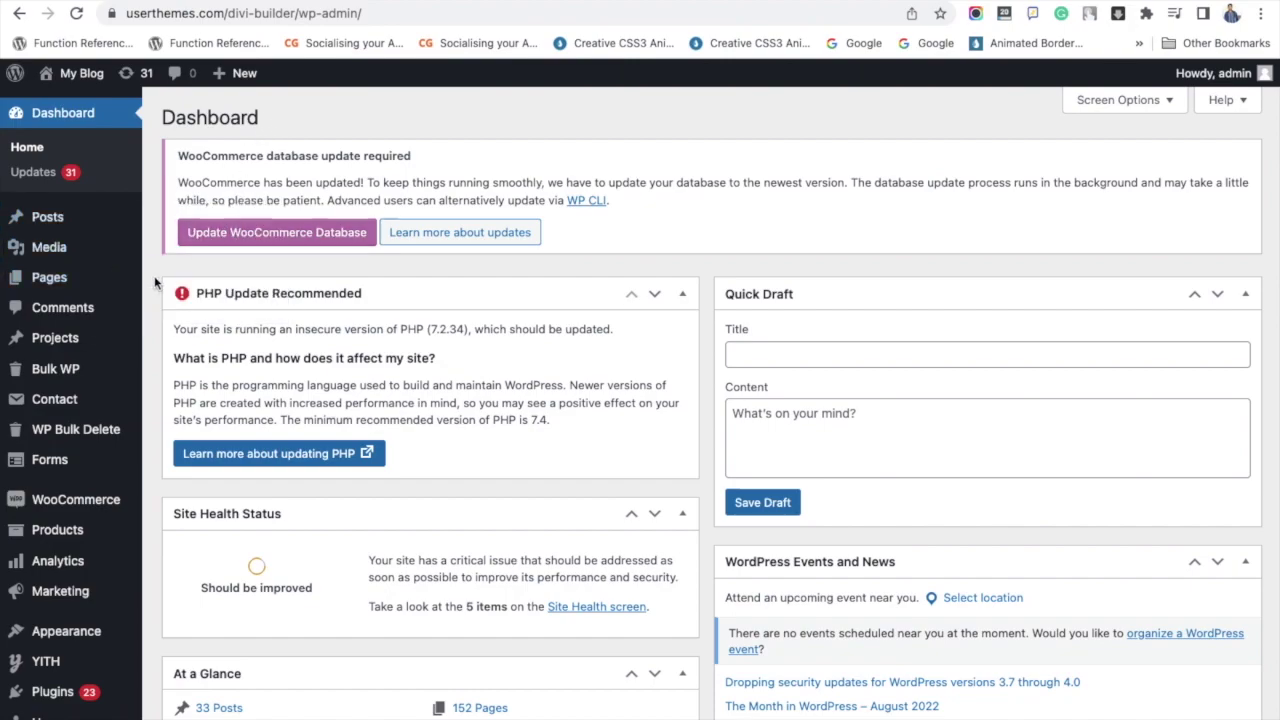
Create a new page titled "Custom Fonts upload in divi theme?".
mouse_move(118, 284)
left_click(196, 310)
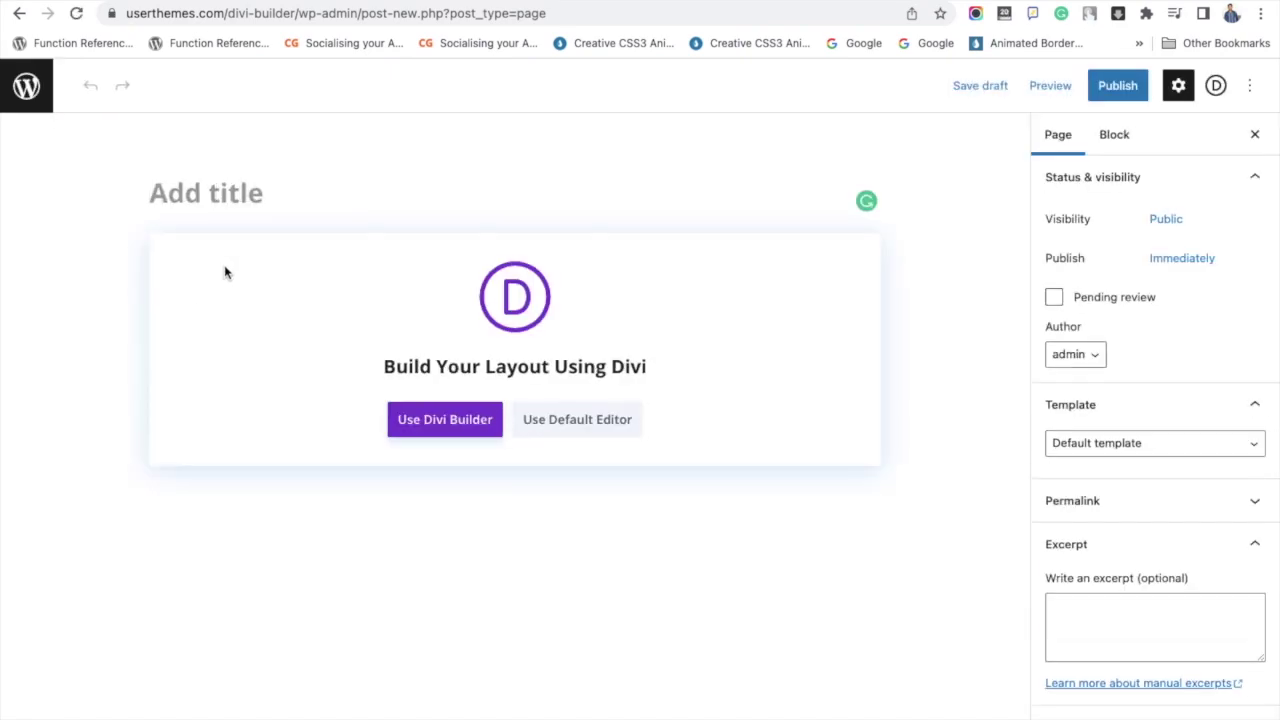
type("Cus")
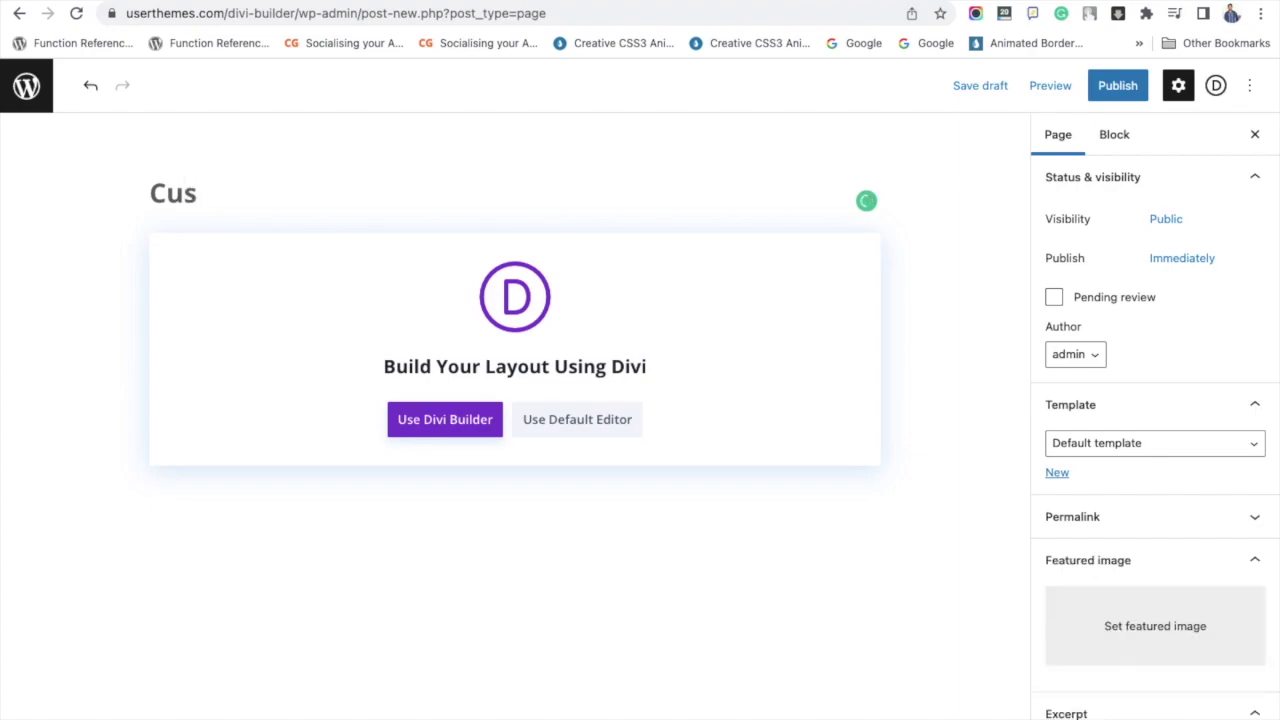
type("tom Fonts upload in divi them")
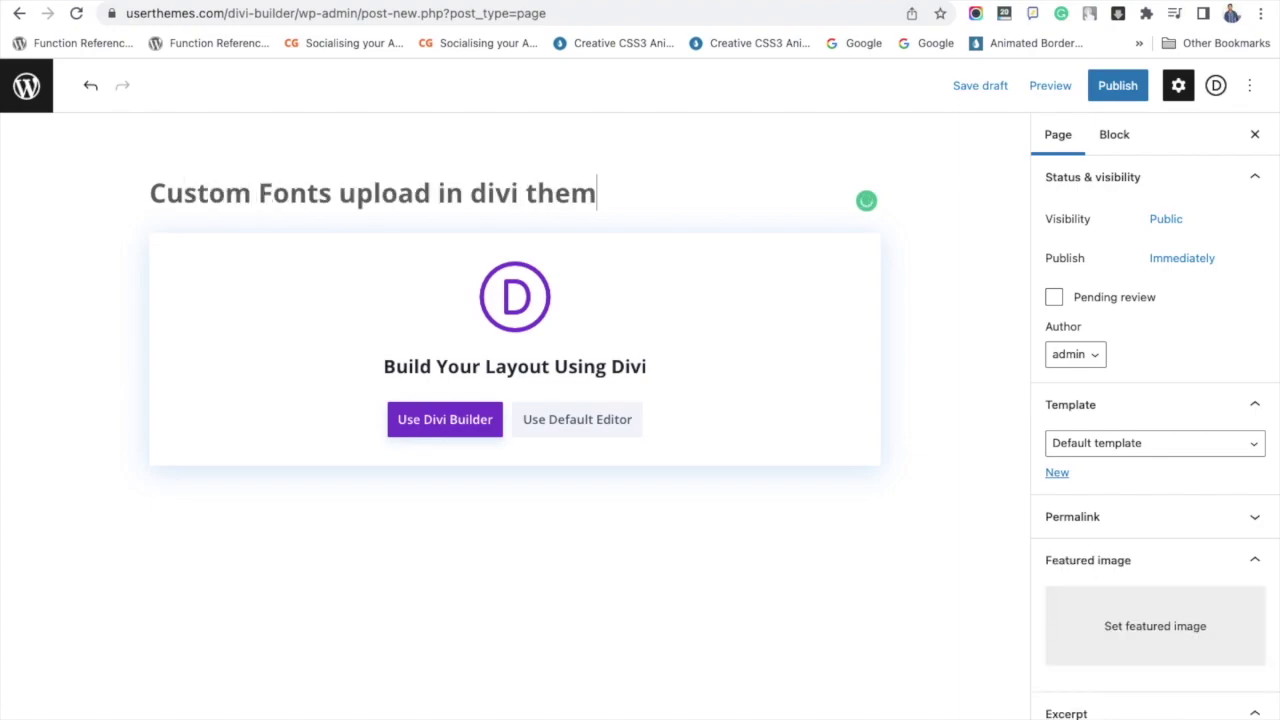
type("e?")
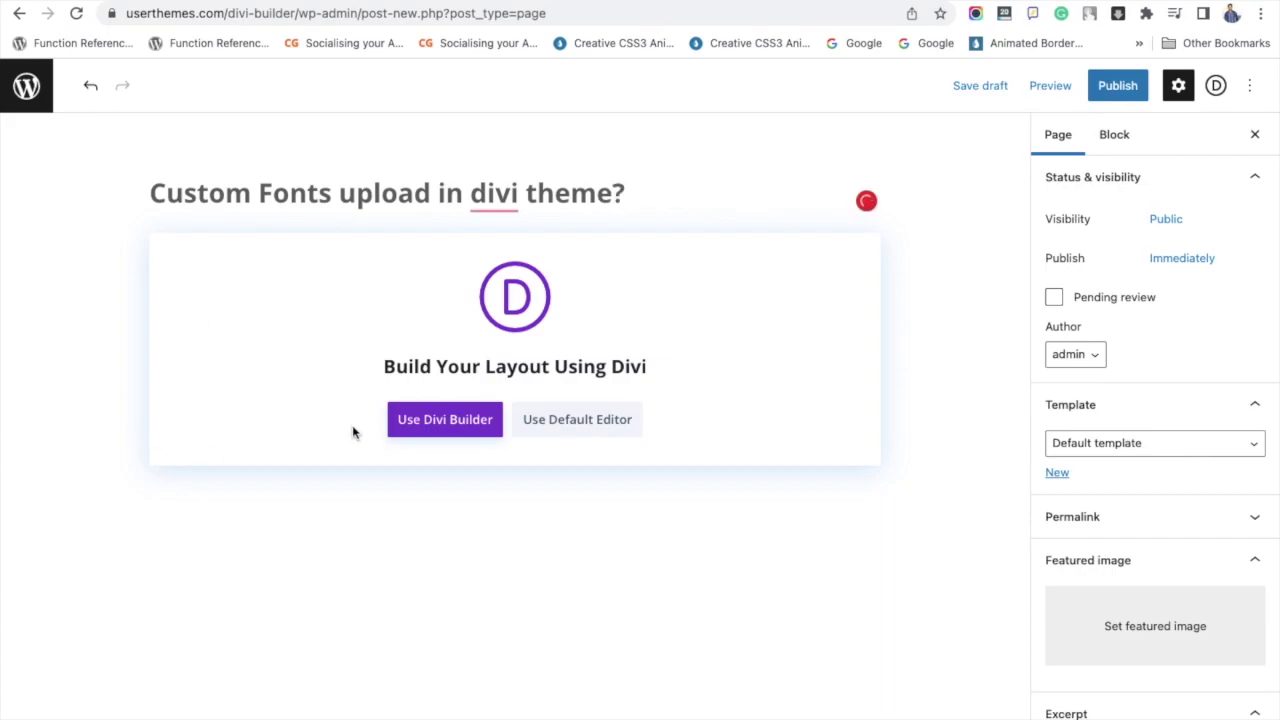
Start building the page from scratch with the Divi Builder and insert a single-column row.
left_click(467, 422)
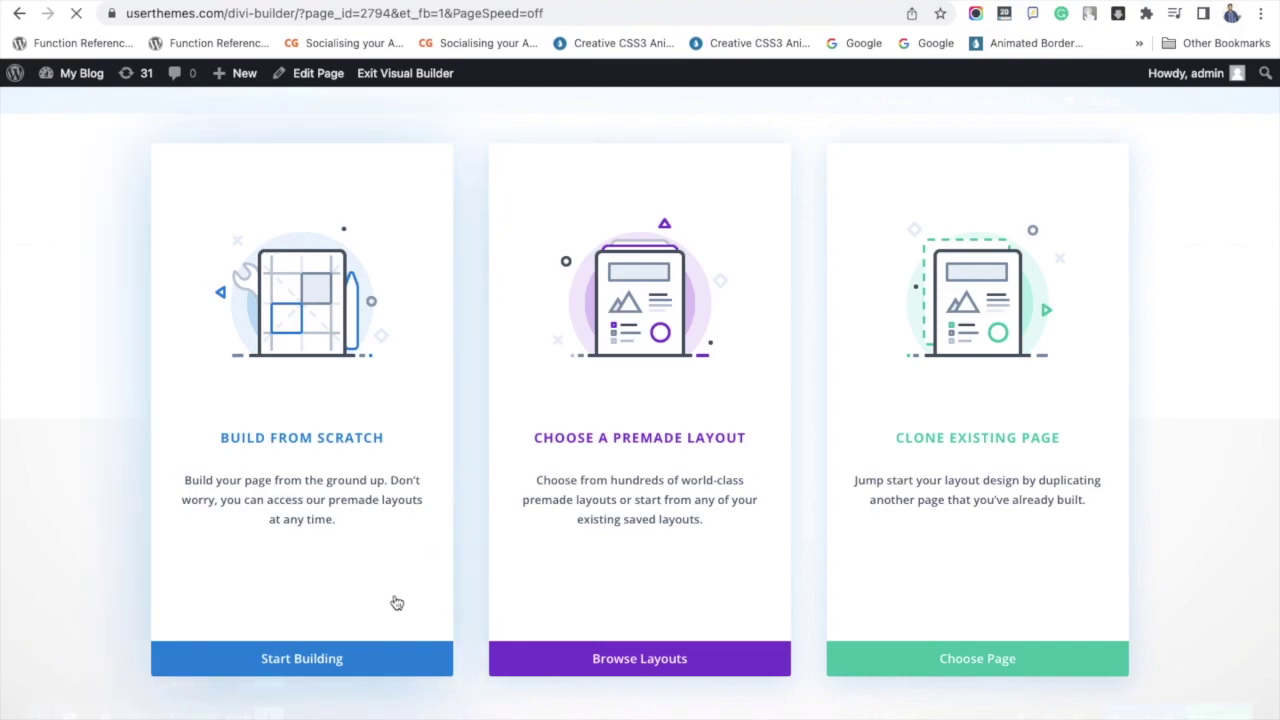
left_click(362, 672)
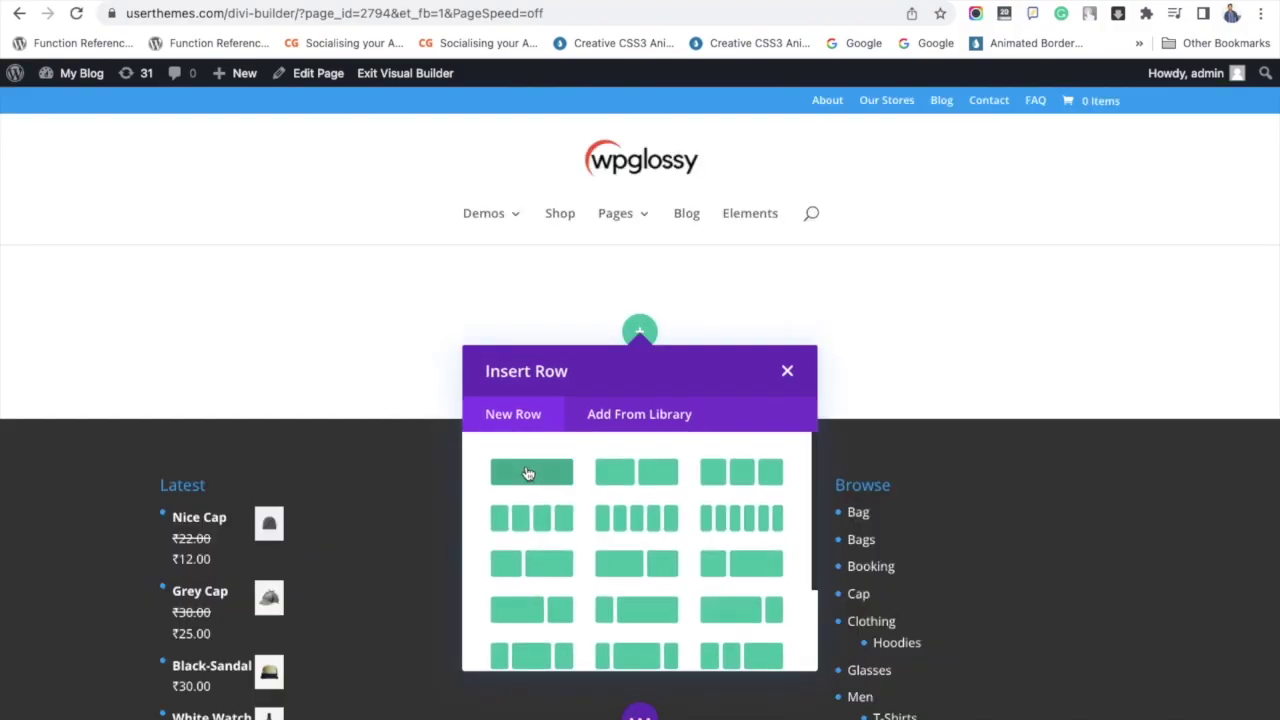
left_click(528, 473)
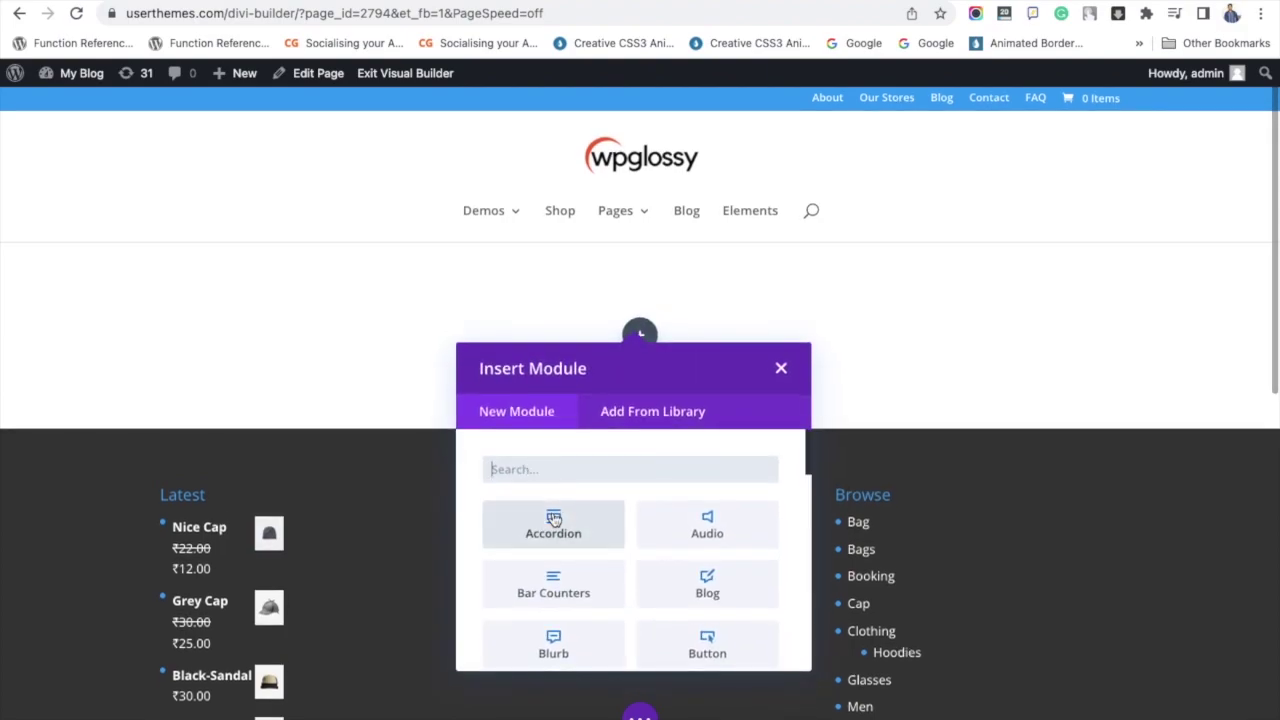
Insert a Text module into the new row.
scroll(638, 562, "down", 3)
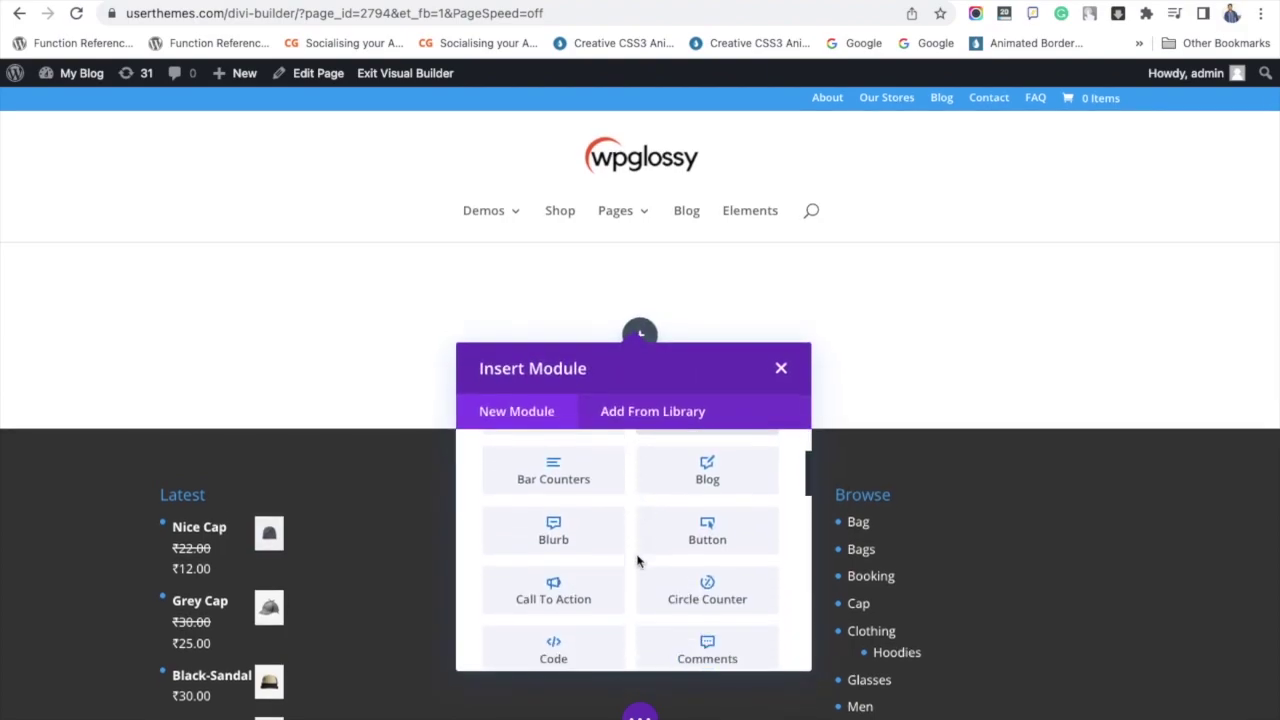
scroll(638, 562, "down", 5)
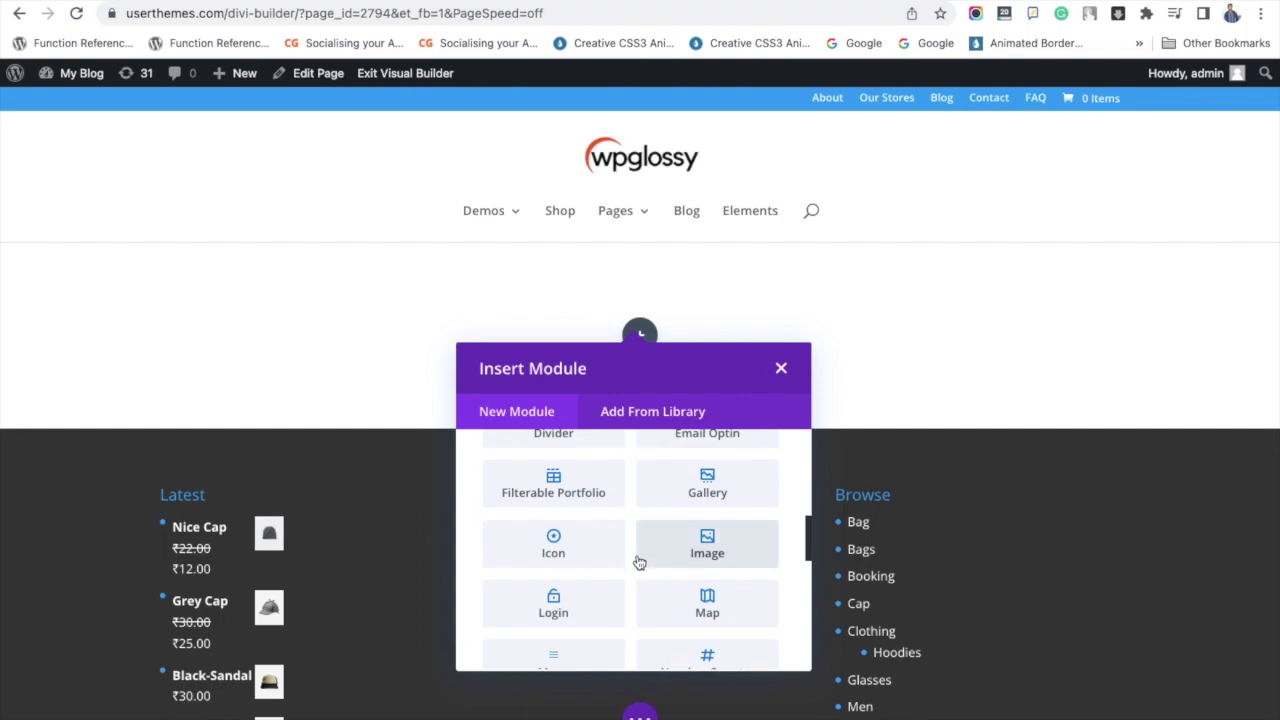
scroll(638, 562, "down", 5)
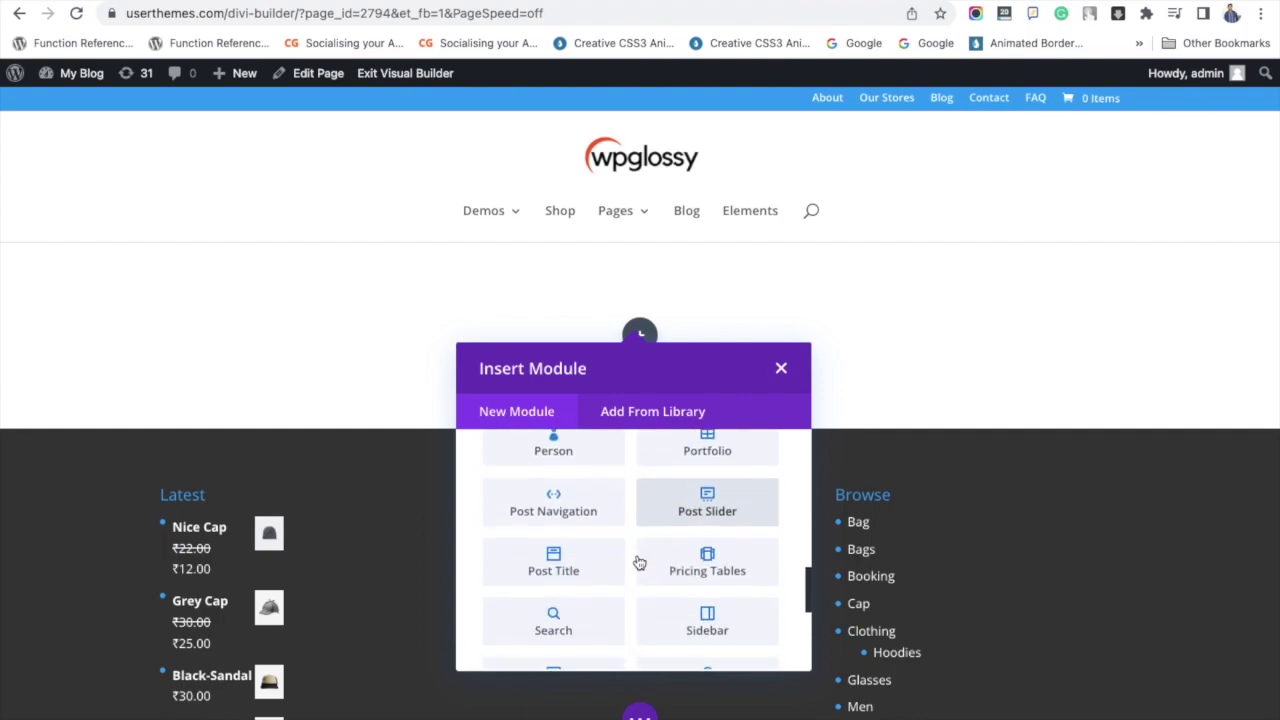
scroll(638, 562, "down", 3)
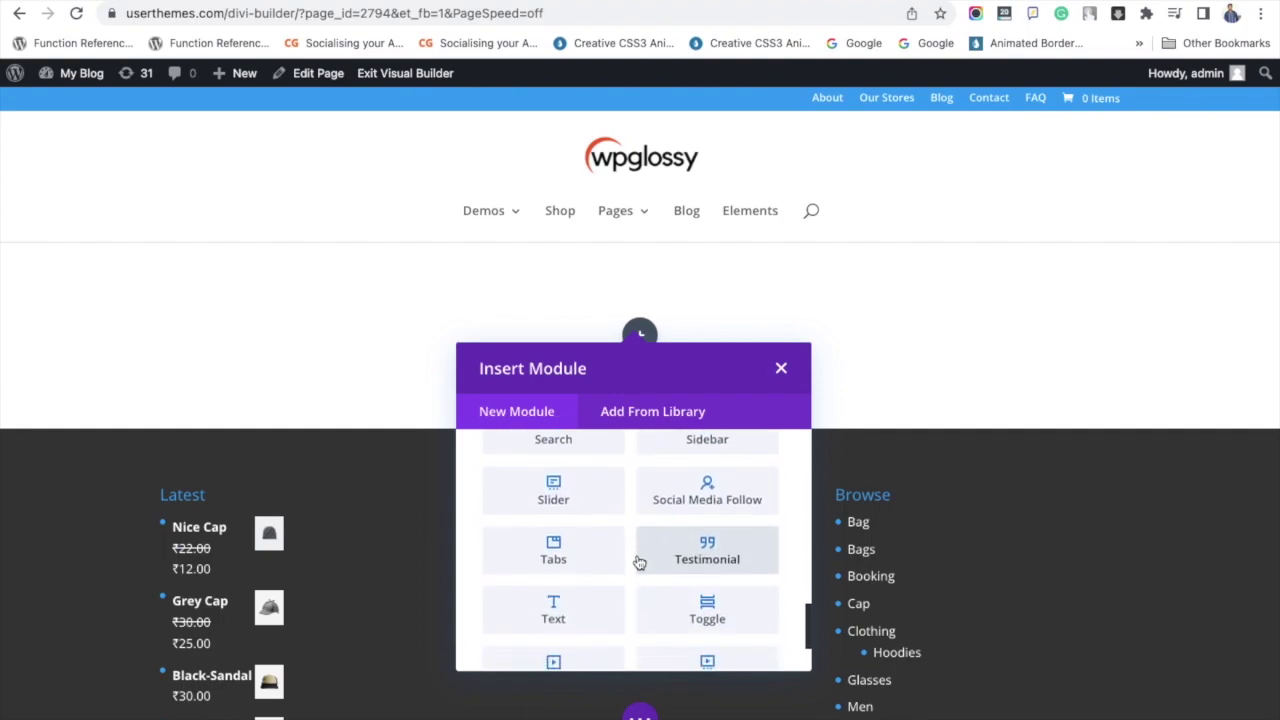
scroll(638, 562, "down", 2)
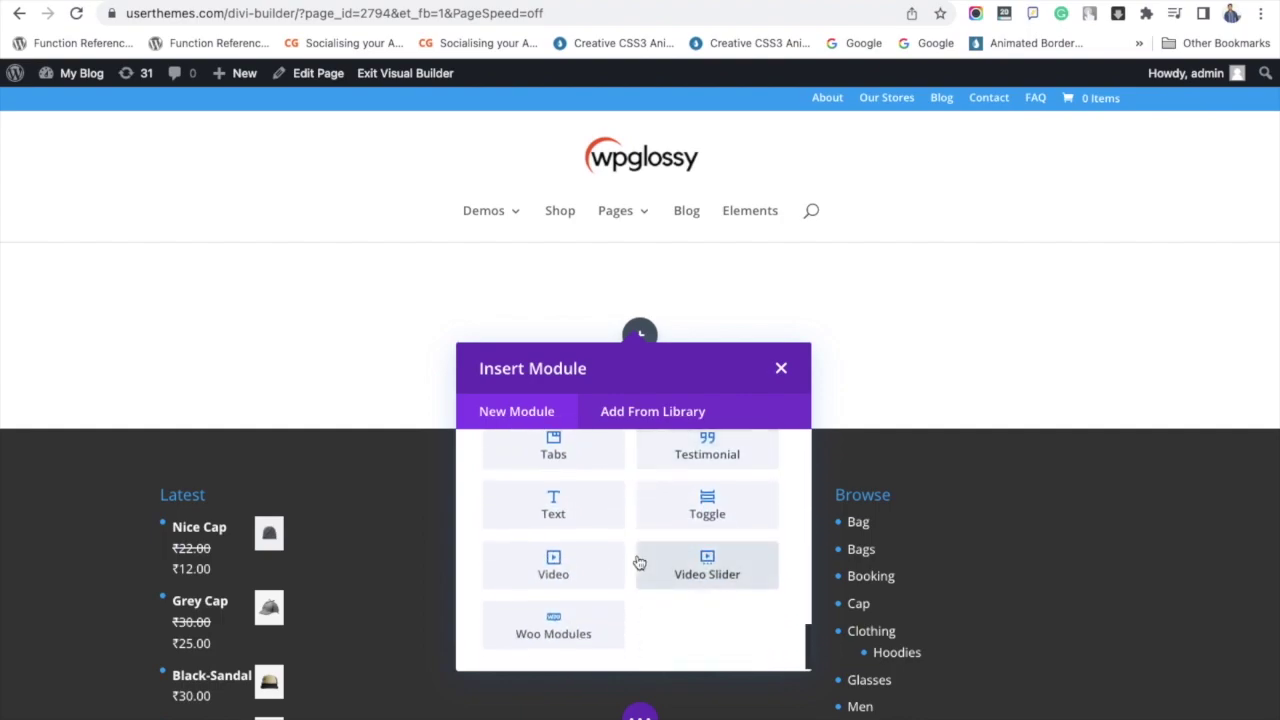
left_click(547, 503)
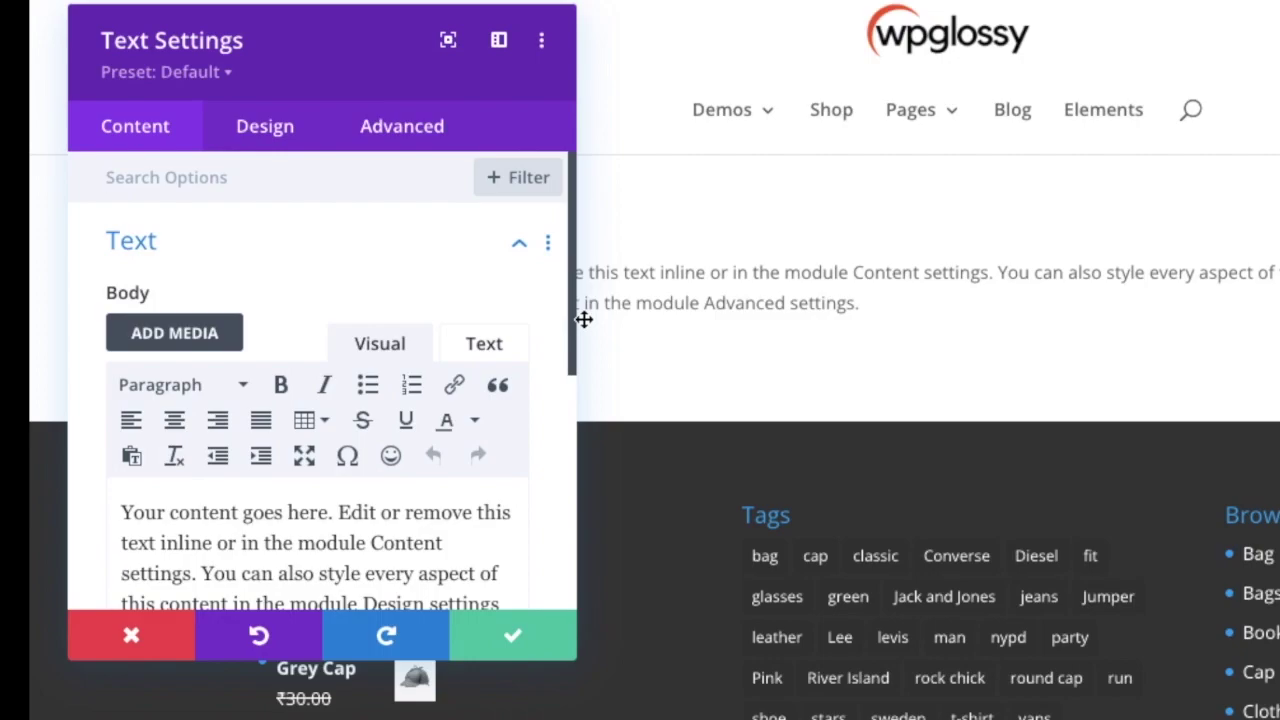
Add the line "Sample Content.." above the placeholder paragraph in the Text module's body.
scroll(343, 463, "down", 2)
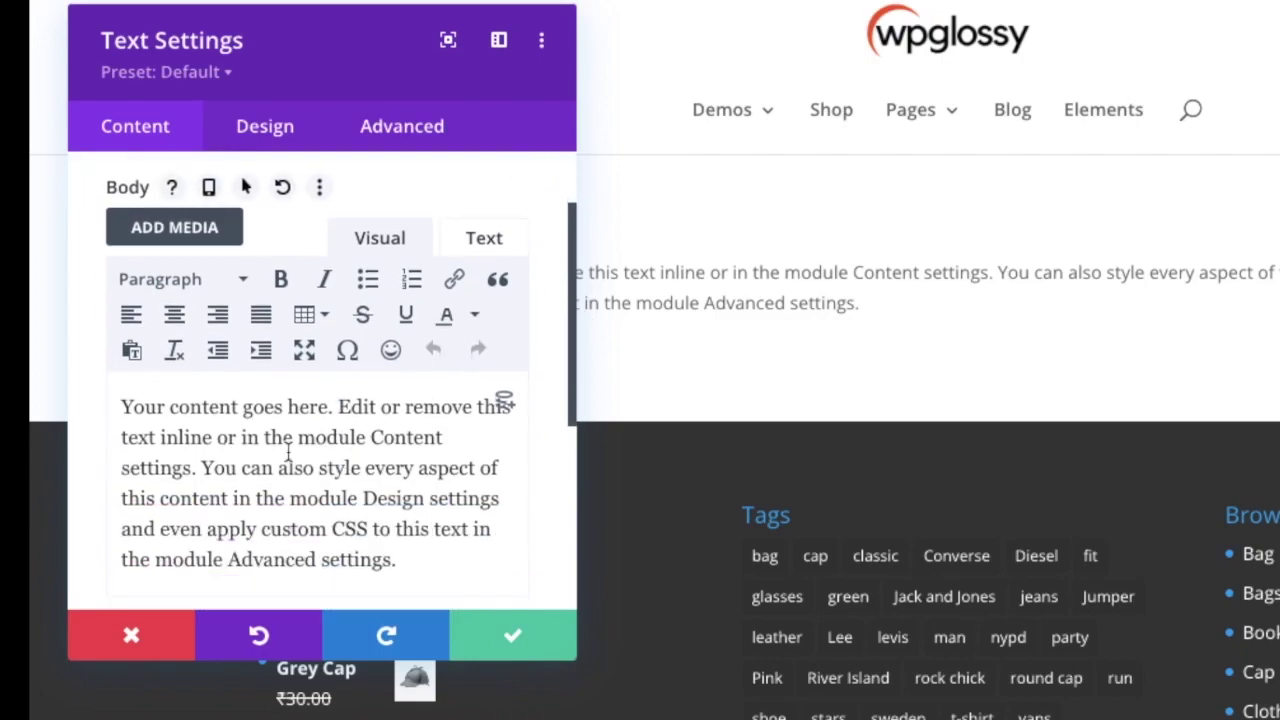
left_click(123, 404)
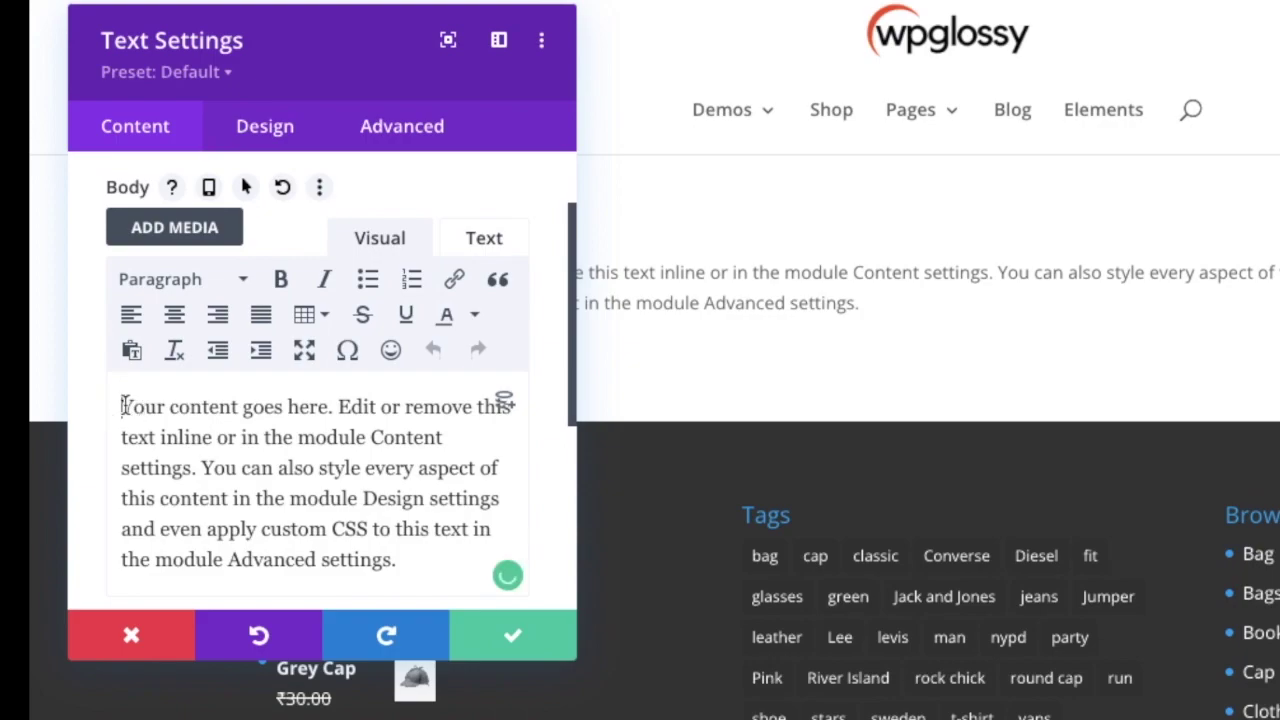
key("Return")
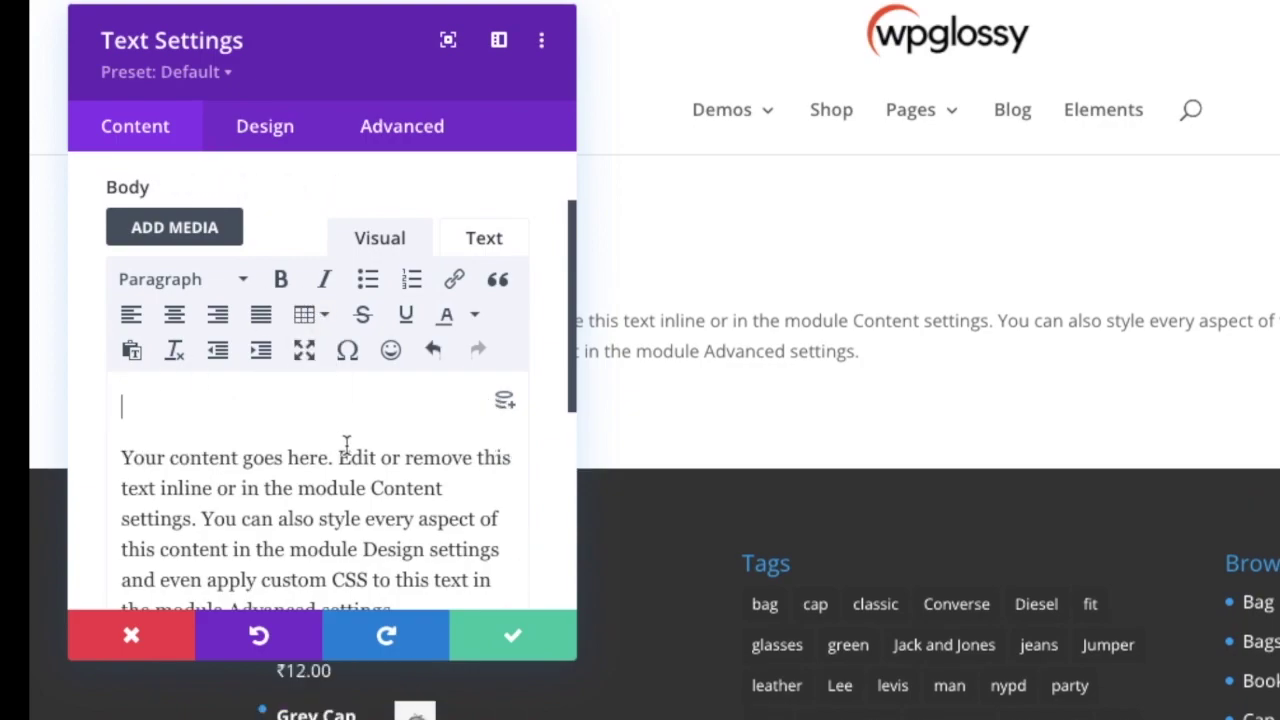
type("Sample C")
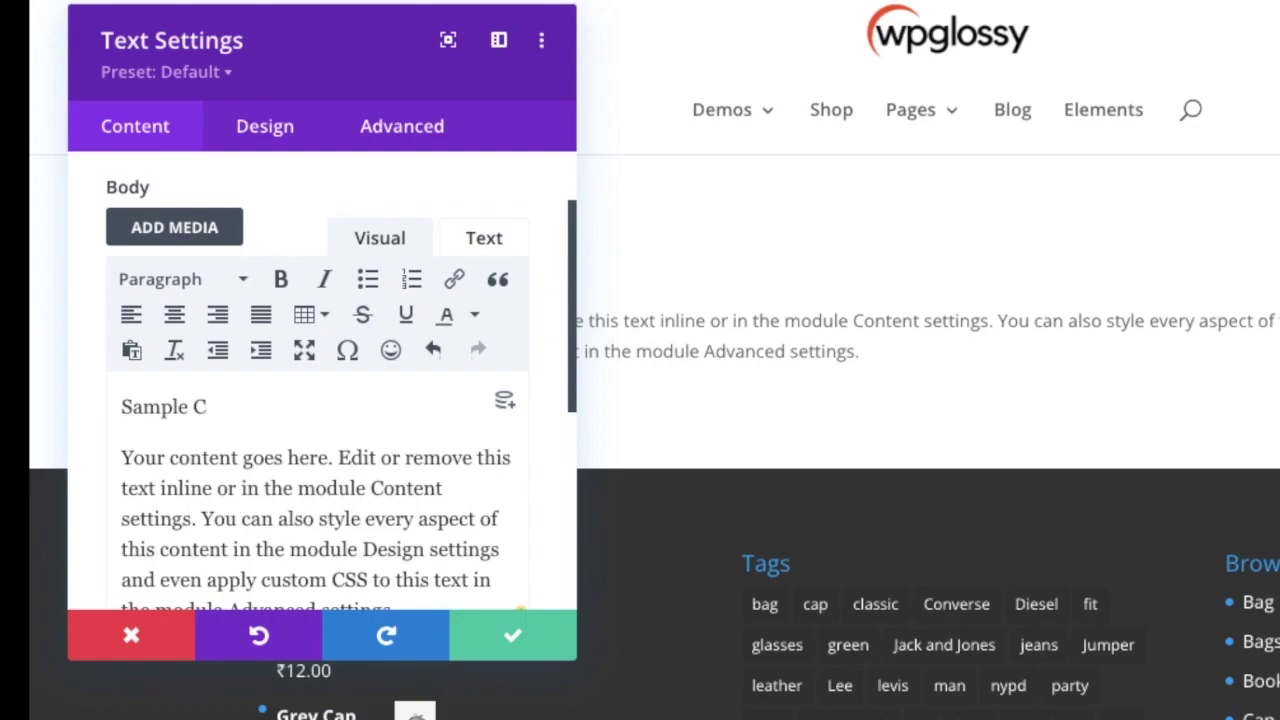
type("ontent..")
Format the "Sample Content.." line as Heading 2 and save the Text module.
left_click(230, 407)
triple_click(230, 407)
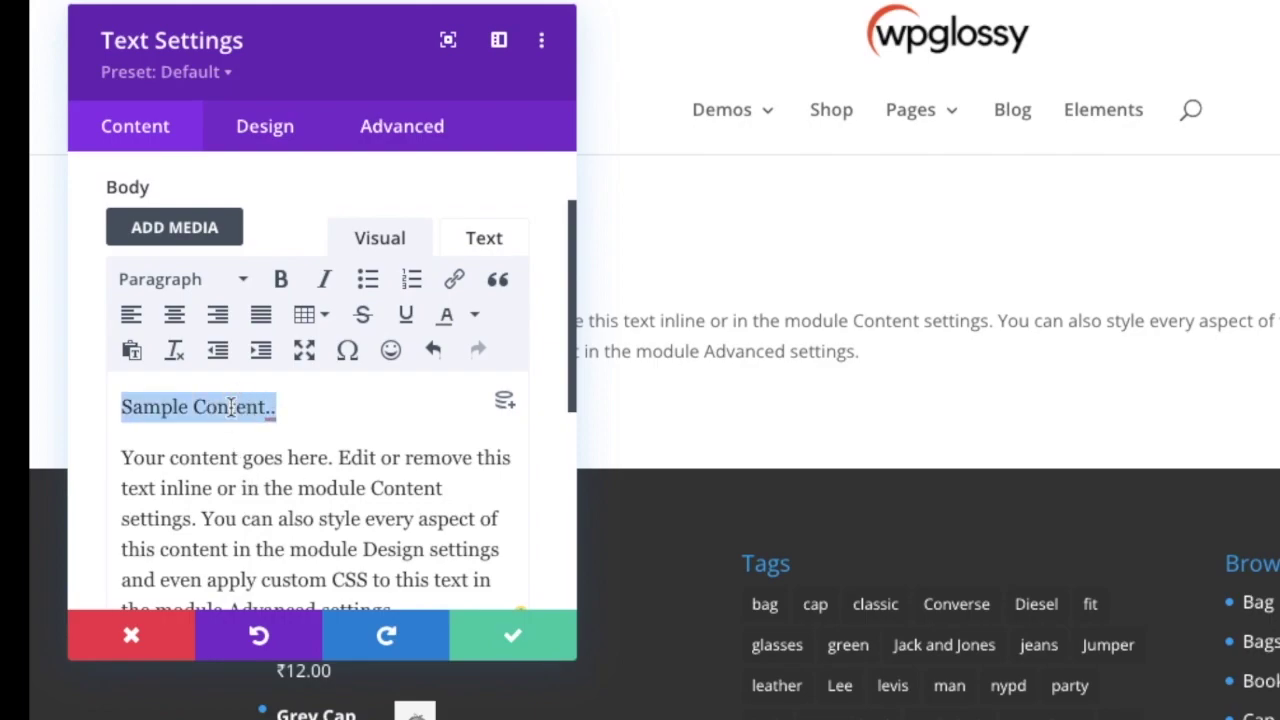
left_click(243, 280)
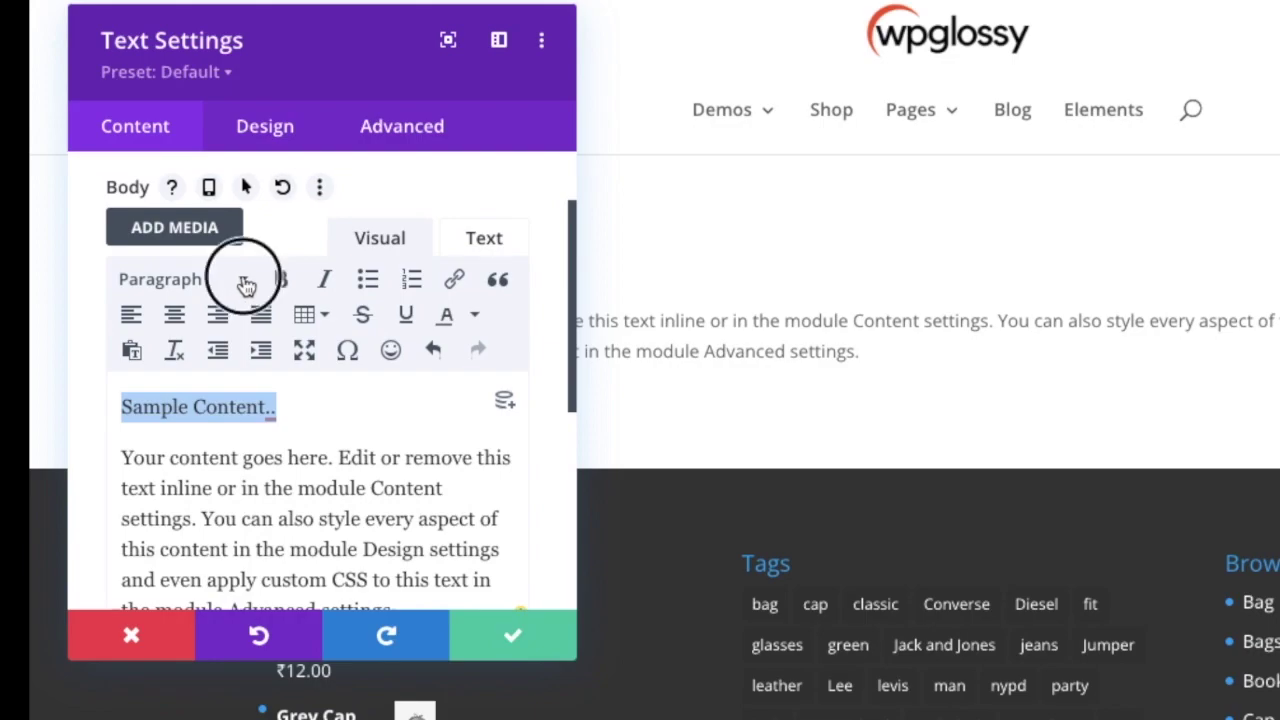
left_click(284, 432)
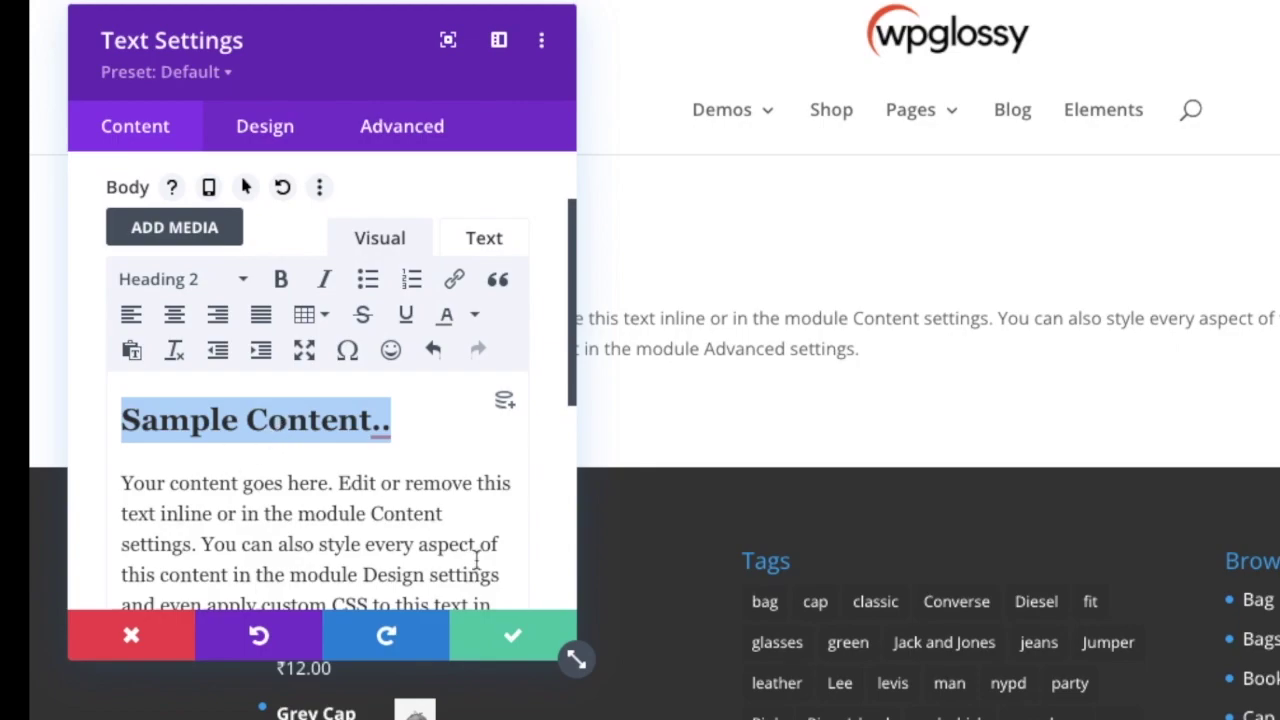
left_click(514, 645)
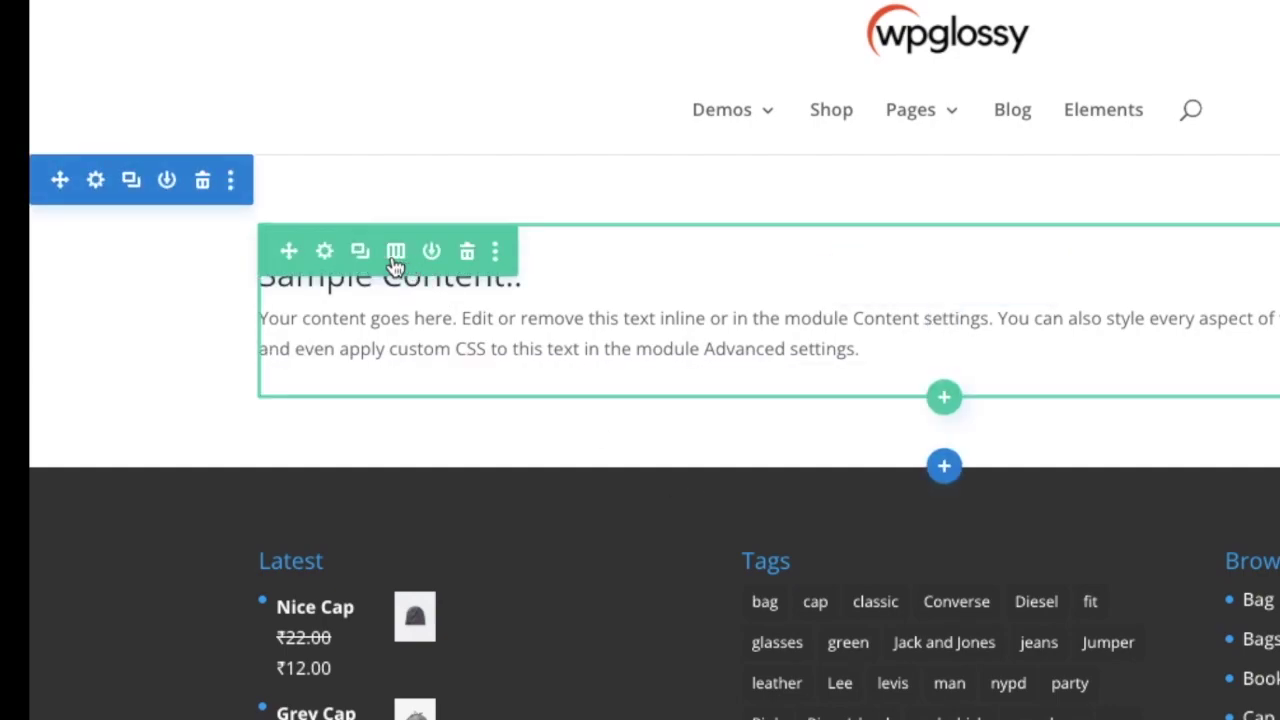
Reopen the Text module's settings and start a custom font upload for its Text Font.
mouse_move(918, 298)
left_click(900, 271)
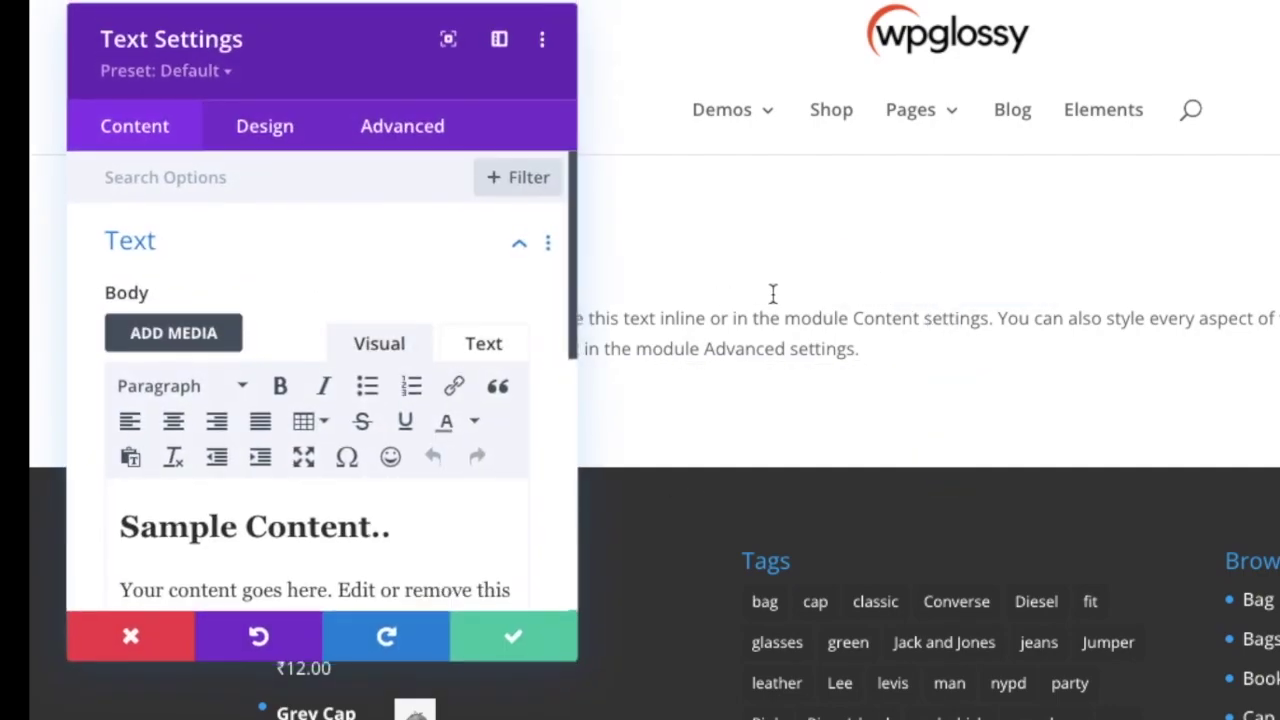
left_click(268, 142)
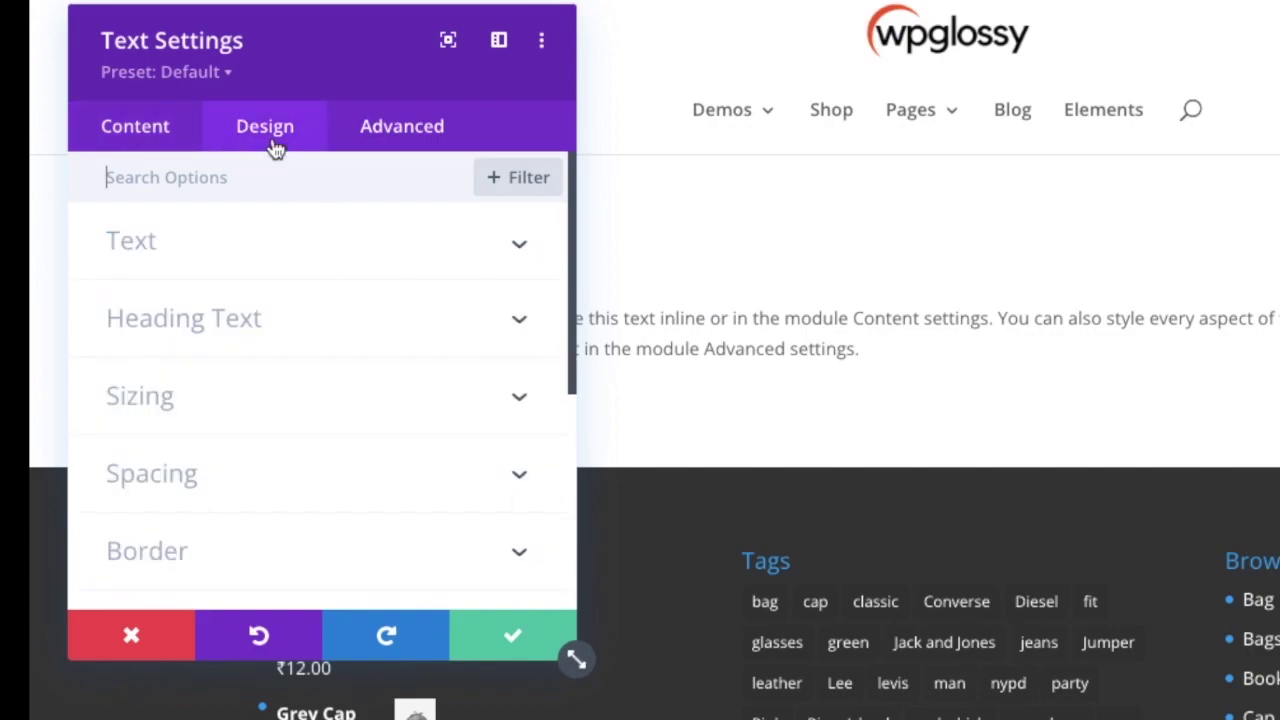
left_click(280, 265)
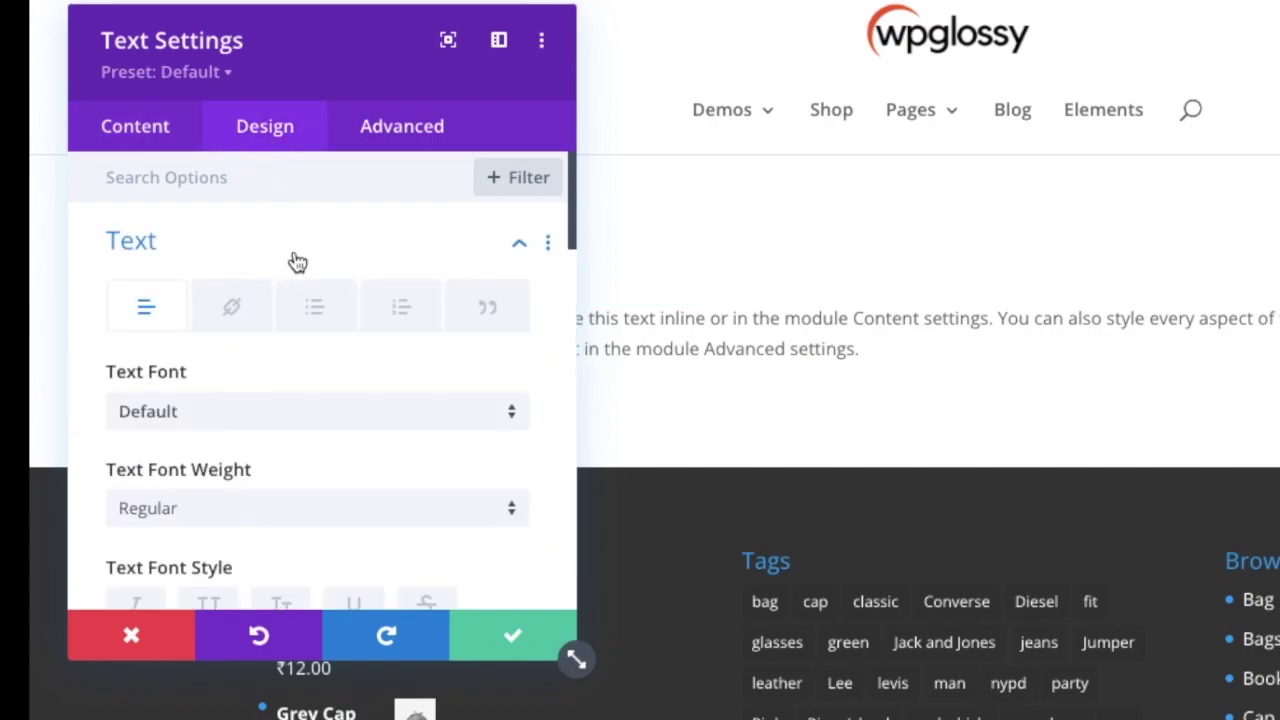
left_click(353, 413)
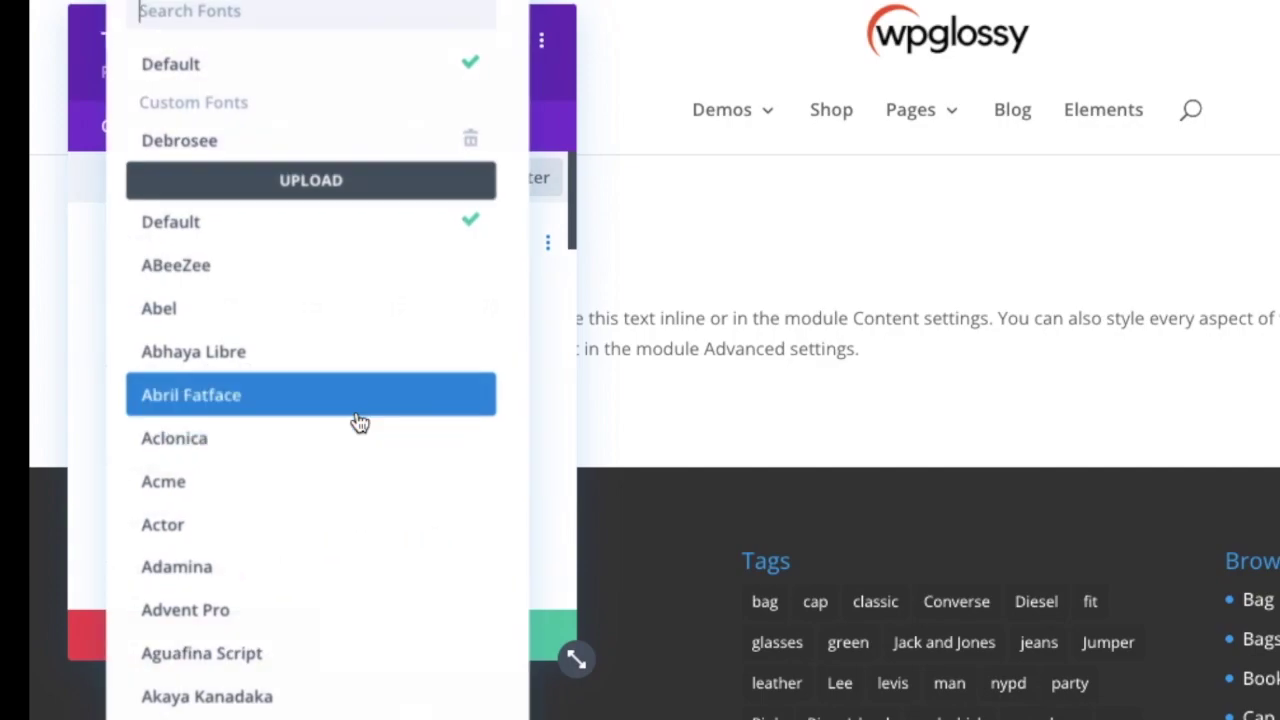
left_click(340, 180)
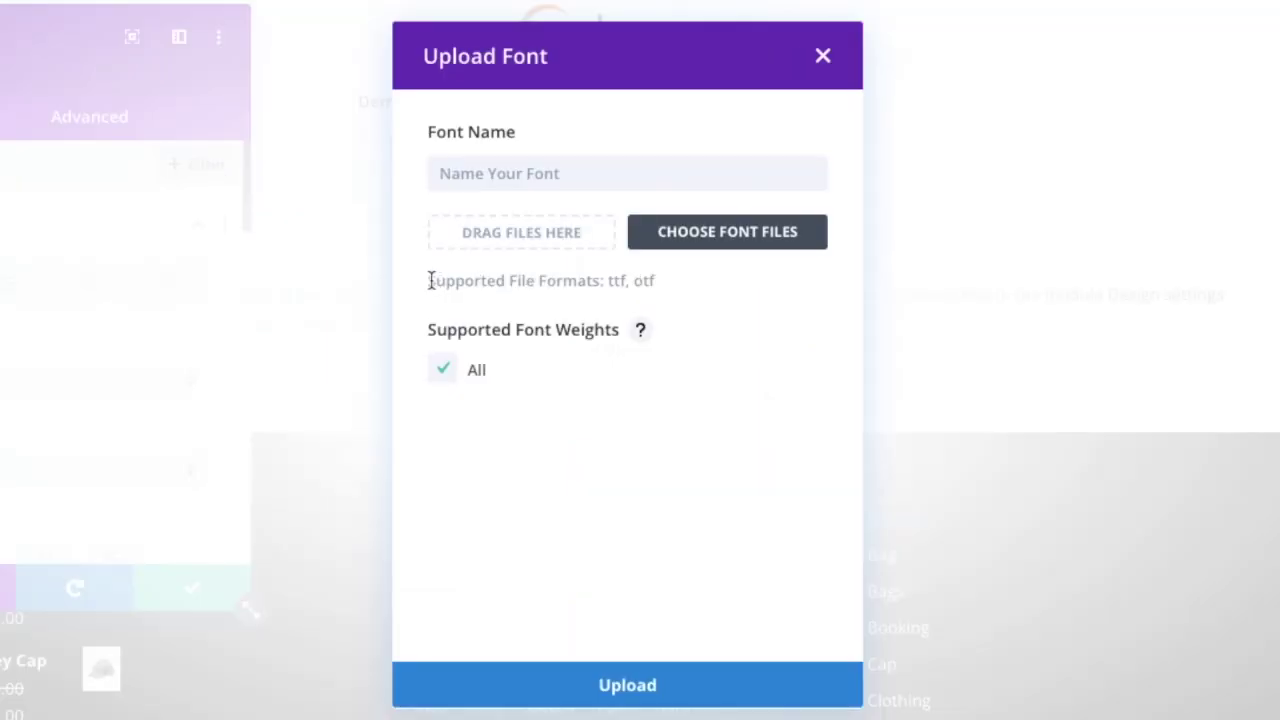
Choose Branda-yolq.ttf from the branda-font folder in Downloads as the font file.
left_click_drag(430, 280, 660, 284)
left_click(629, 280)
left_click(722, 238)
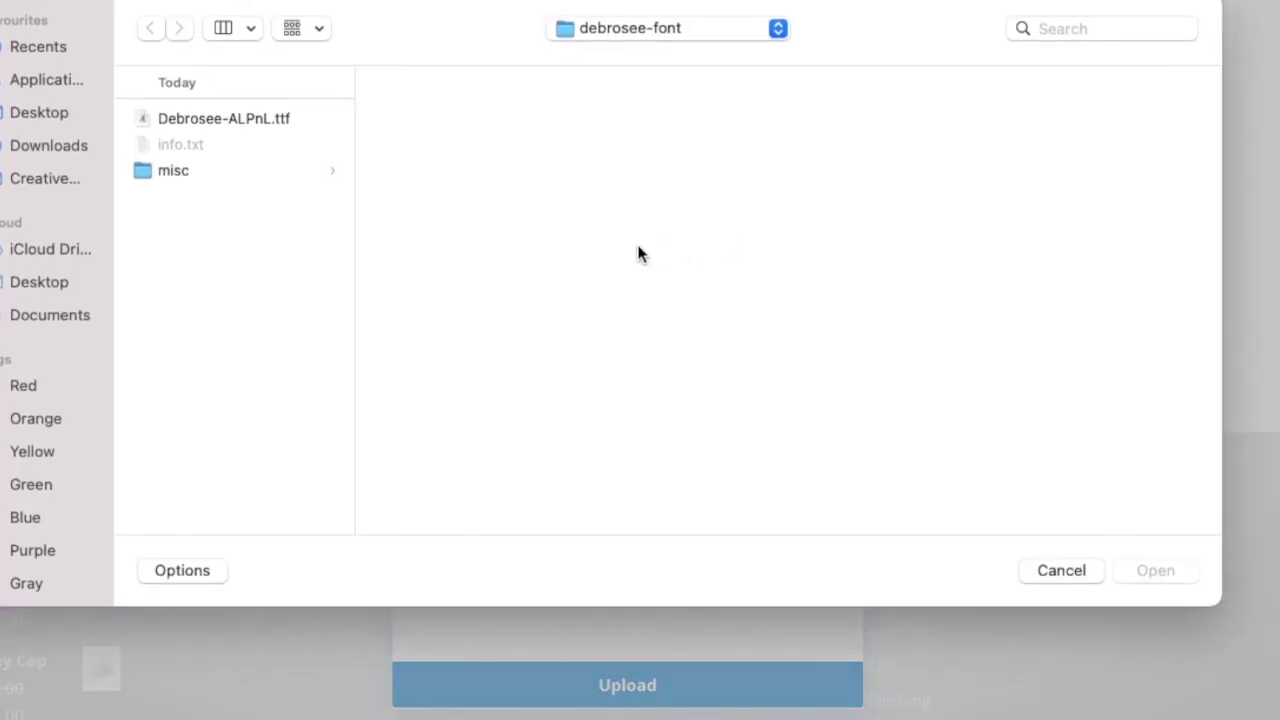
left_click(60, 146)
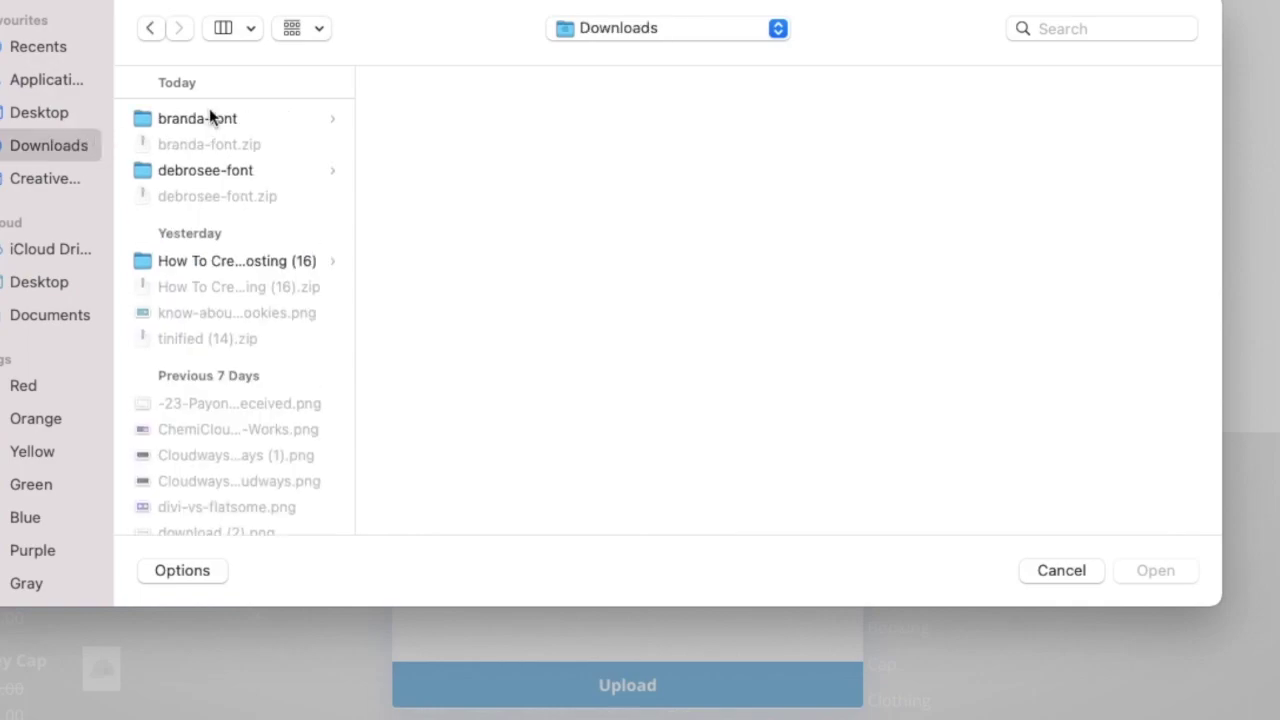
left_click(240, 120)
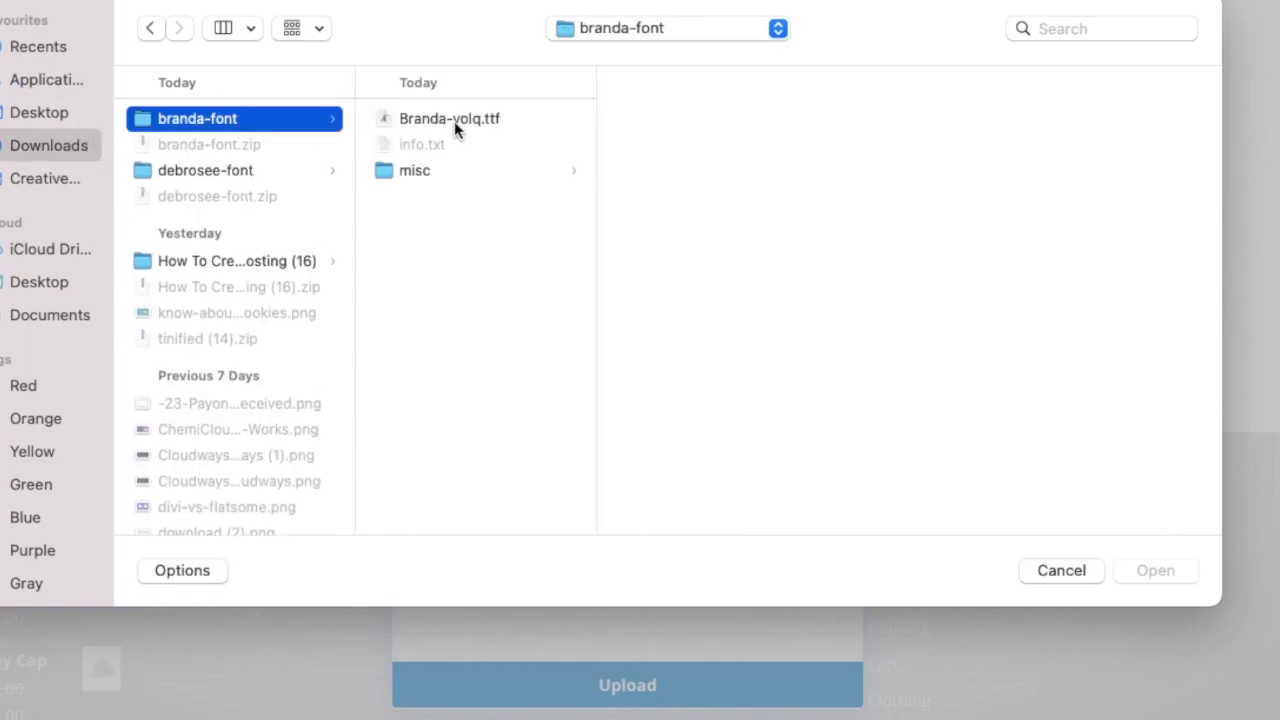
left_click(475, 118)
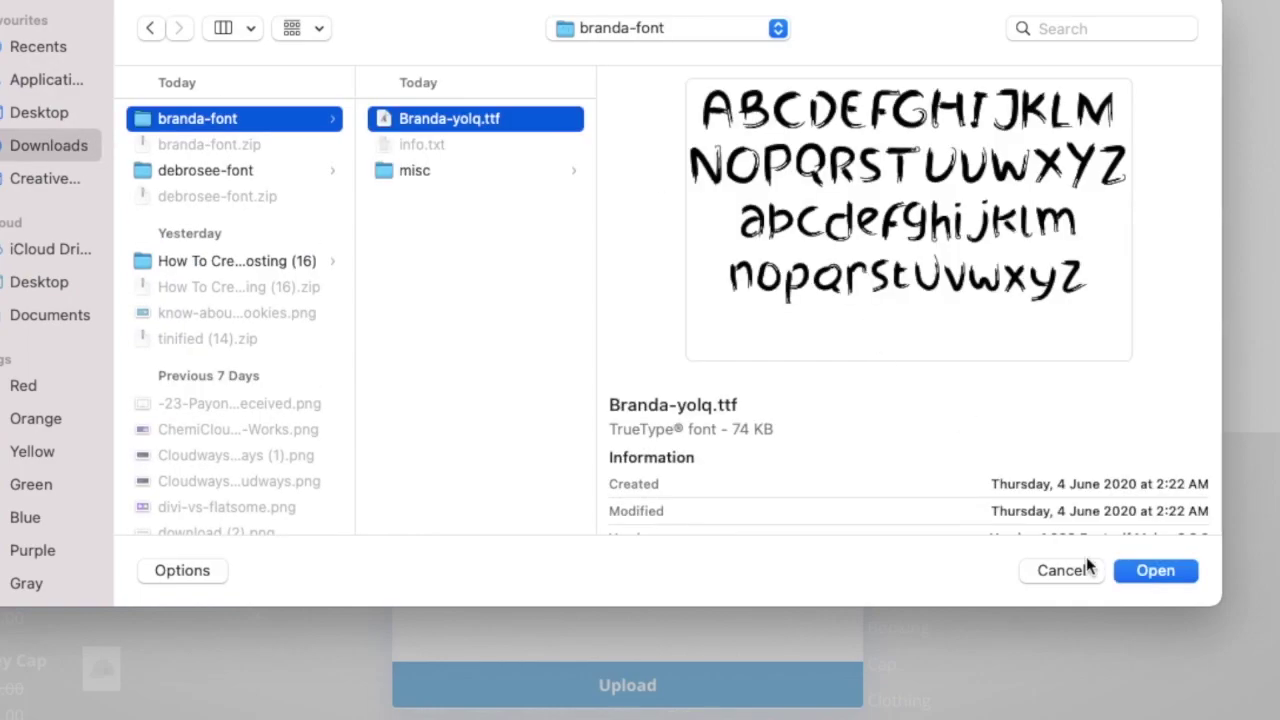
left_click(1155, 571)
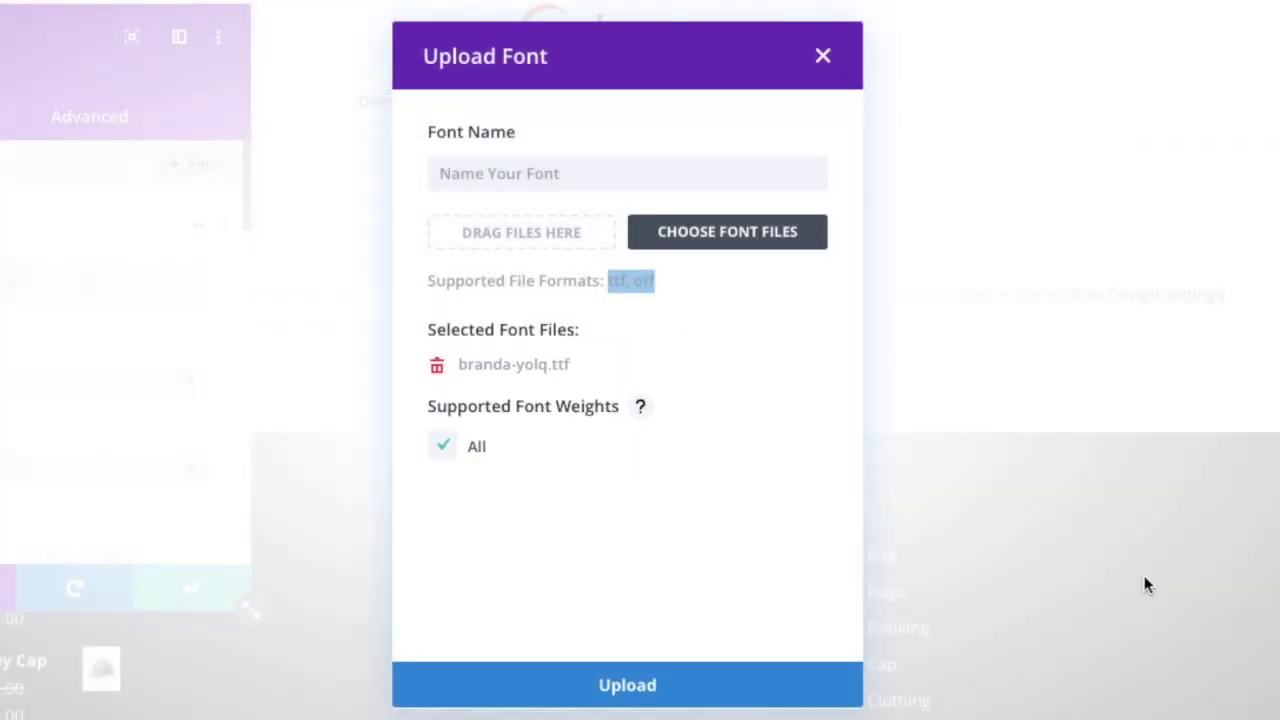
Upload the font under the name "Branda" and save the Text module's settings.
left_click(664, 689)
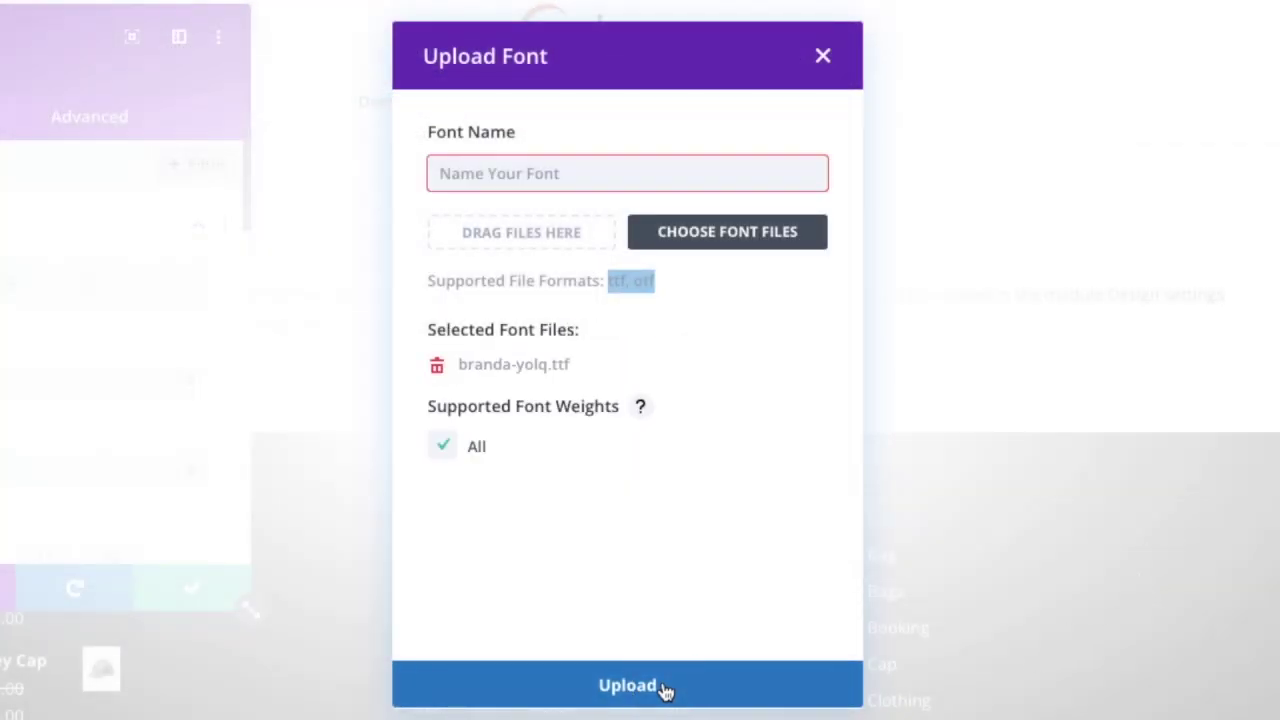
left_click(516, 178)
type("Branda")
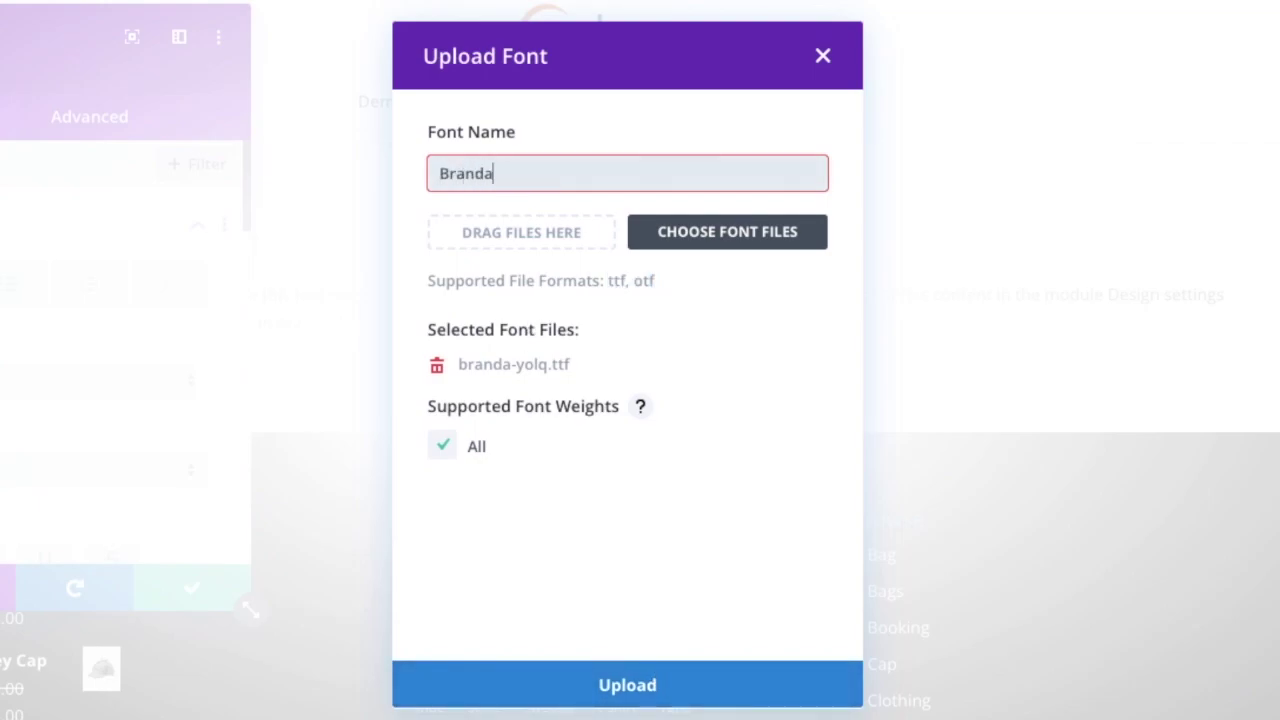
left_click(626, 695)
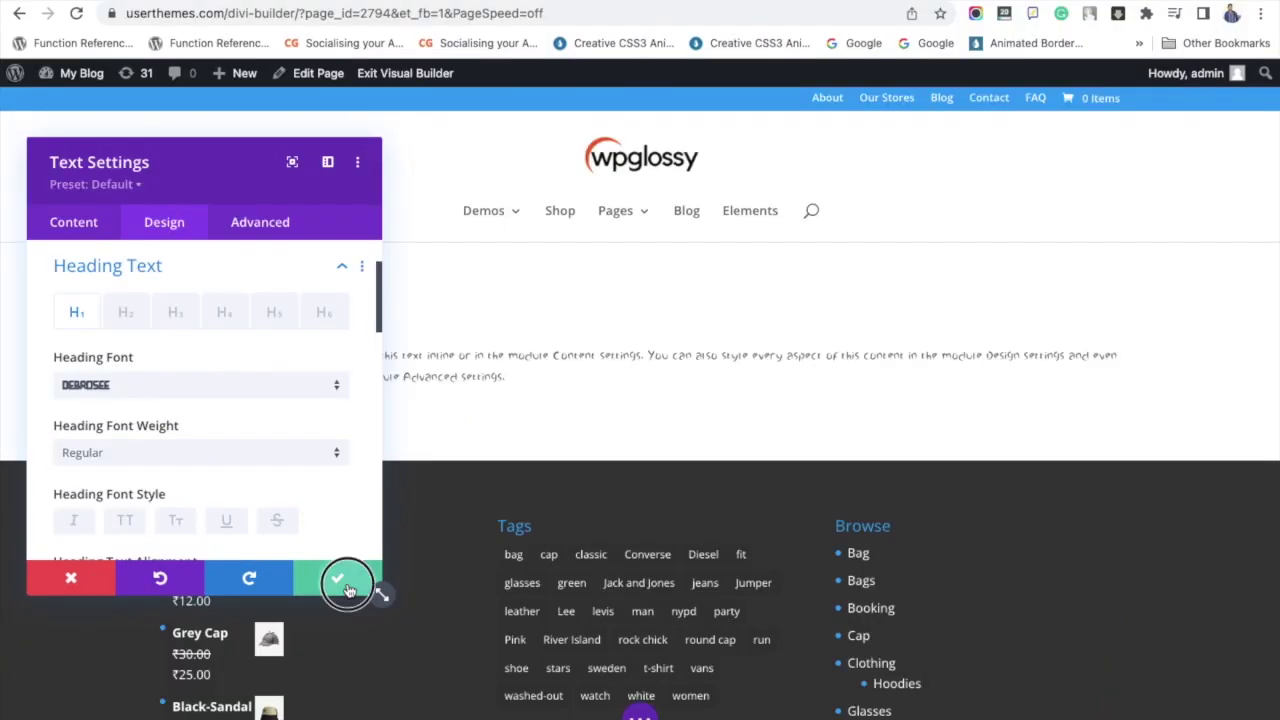
left_click(446, 627)
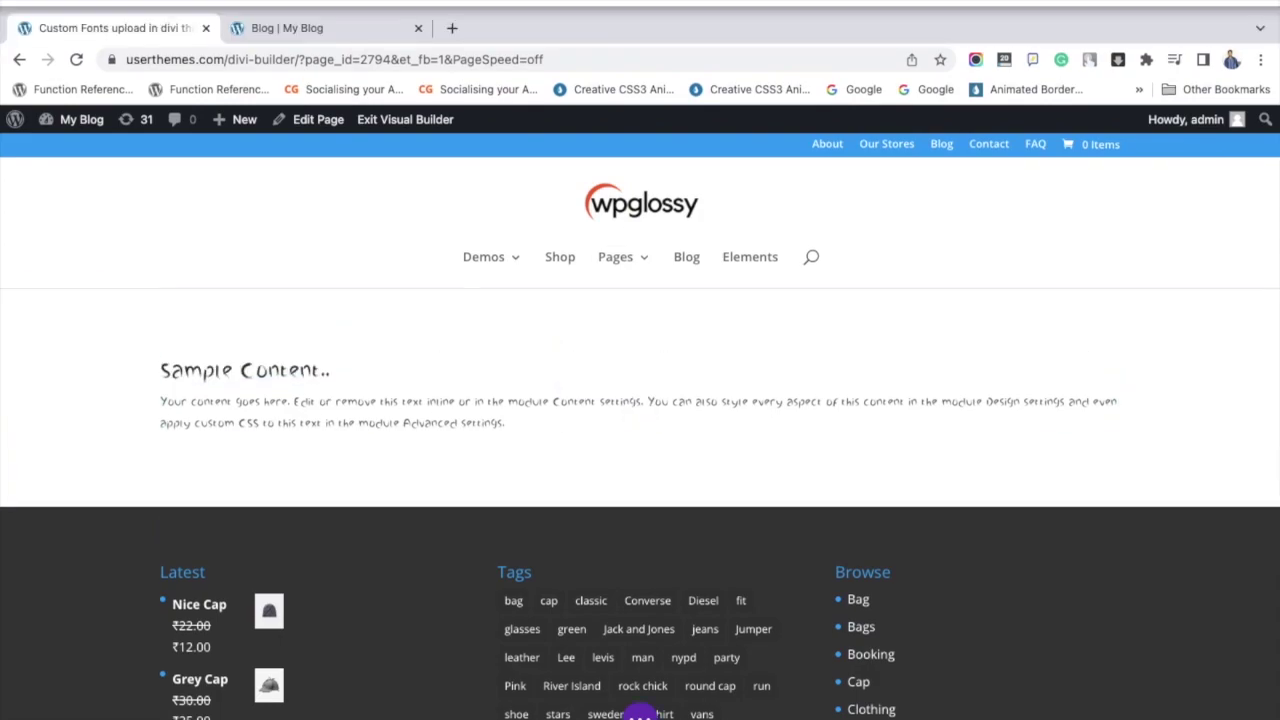
Exit the Visual Builder and save the page's unsaved changes.
left_click(405, 119)
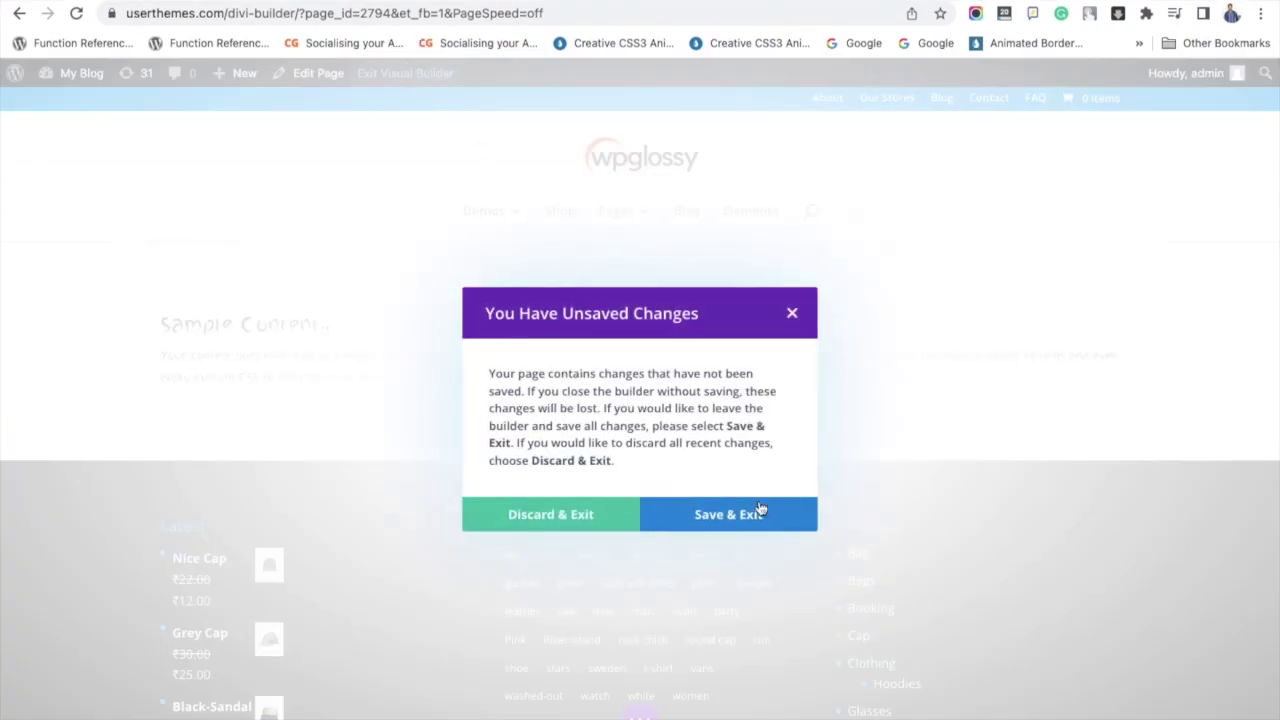
left_click(760, 509)
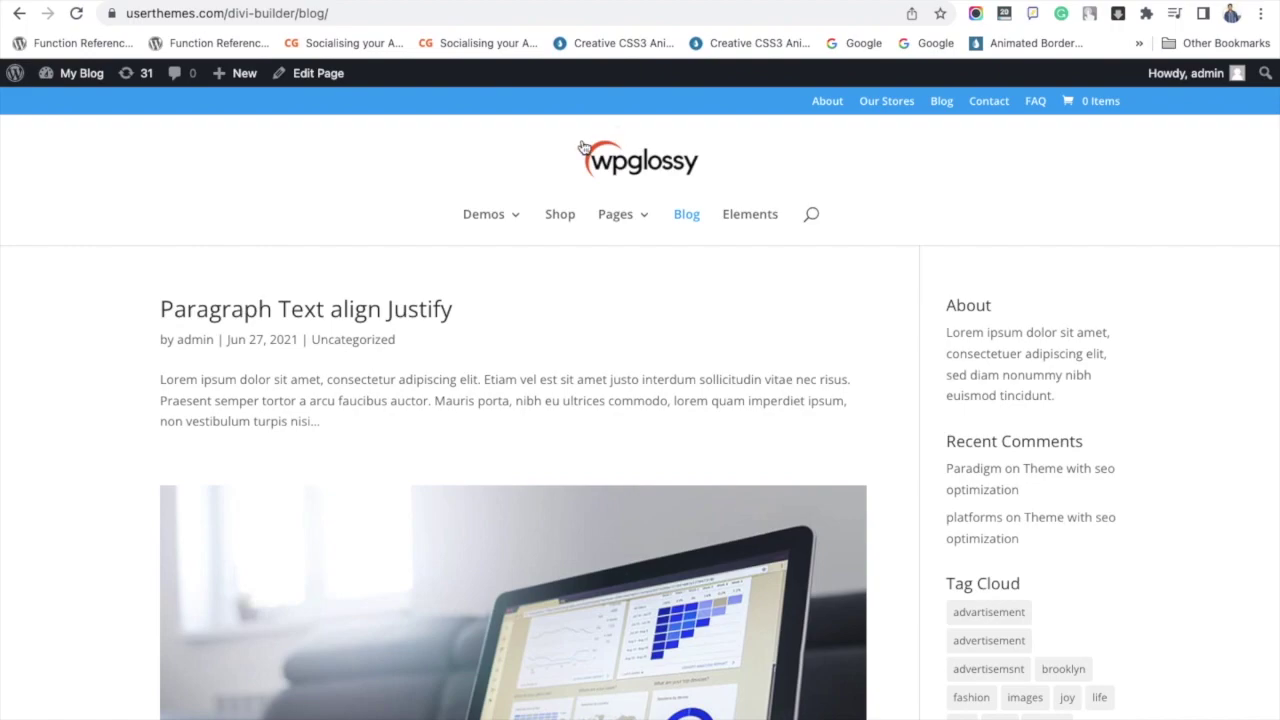
Open the Theme Customizer from the blog page and go to the Typography section of the General Settings.
mouse_move(85, 74)
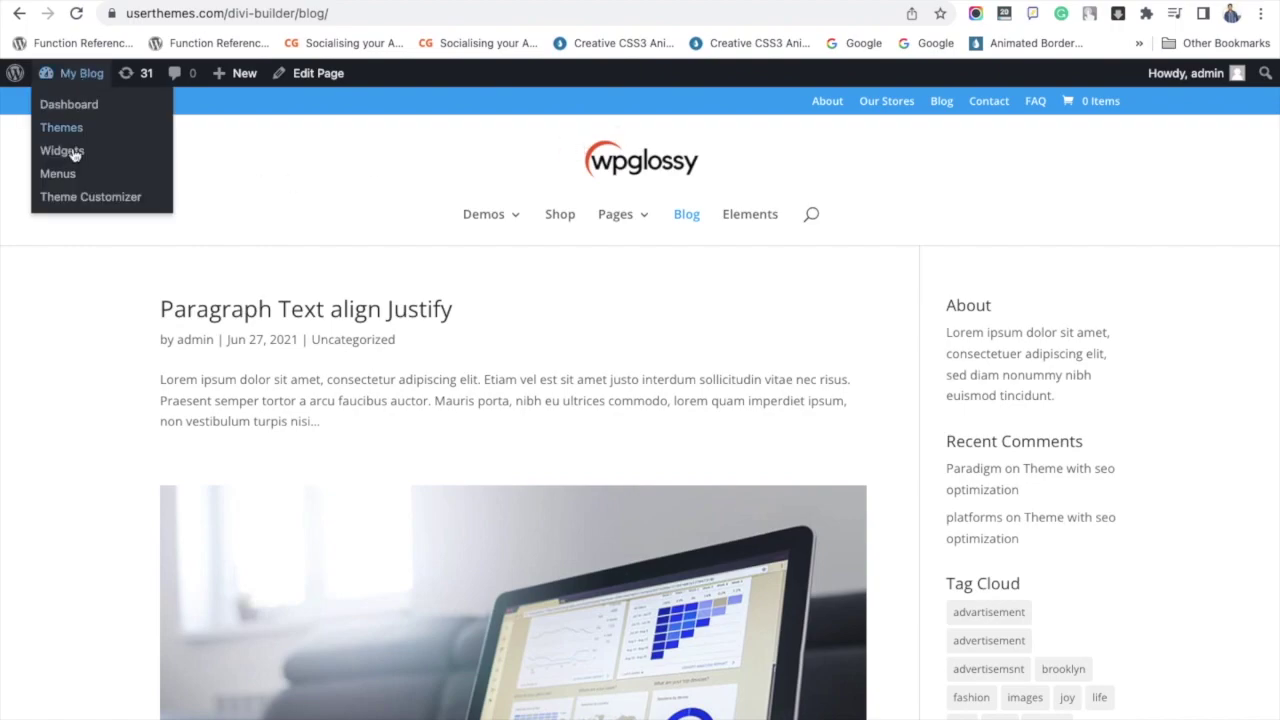
left_click(73, 200)
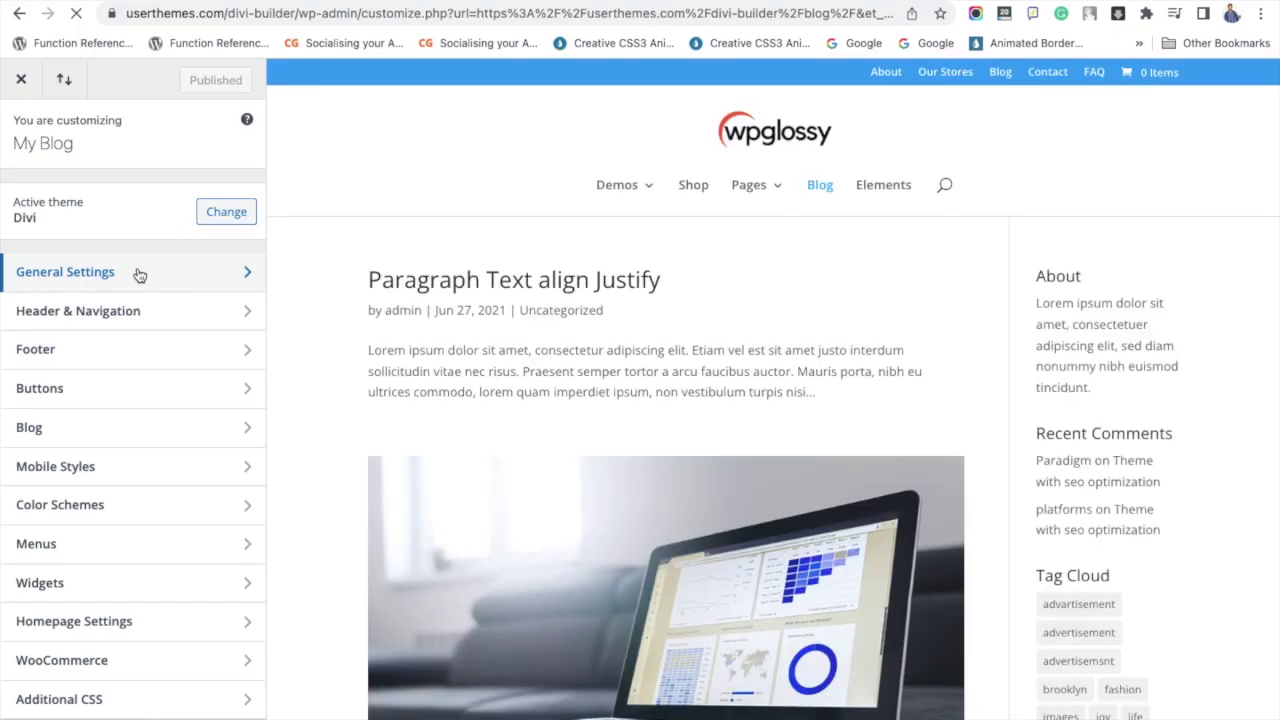
left_click(139, 274)
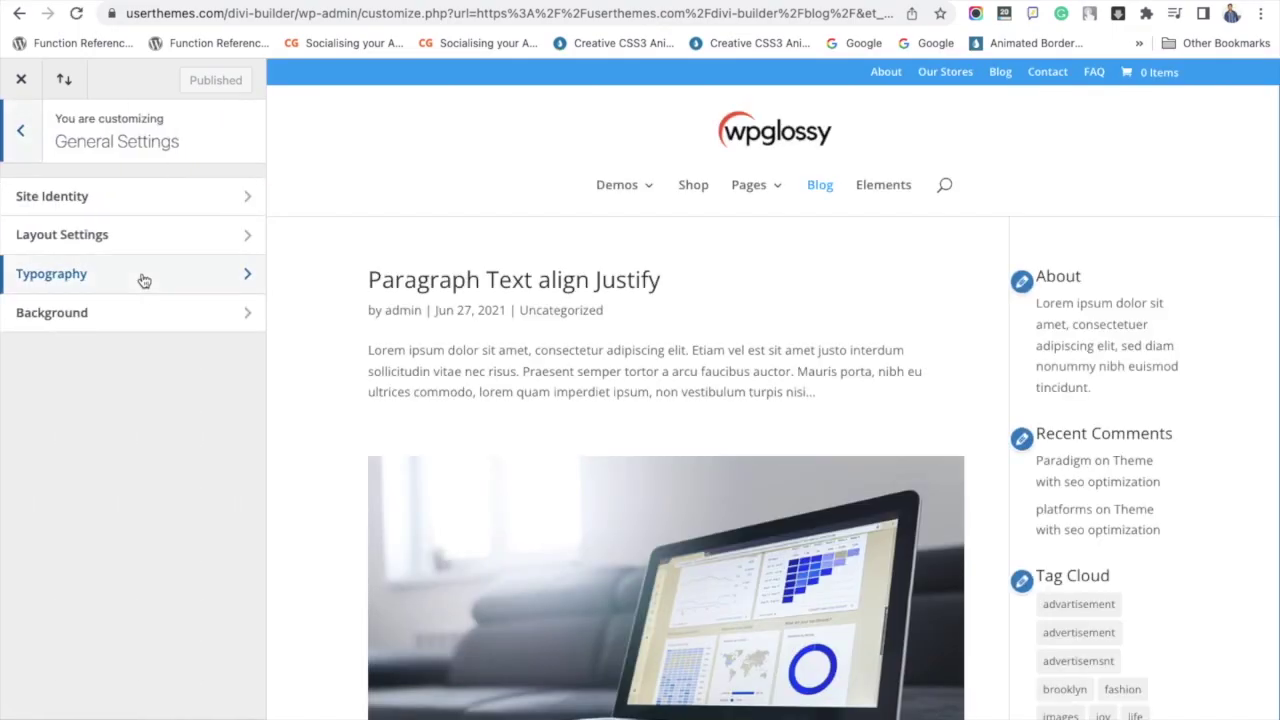
left_click(146, 279)
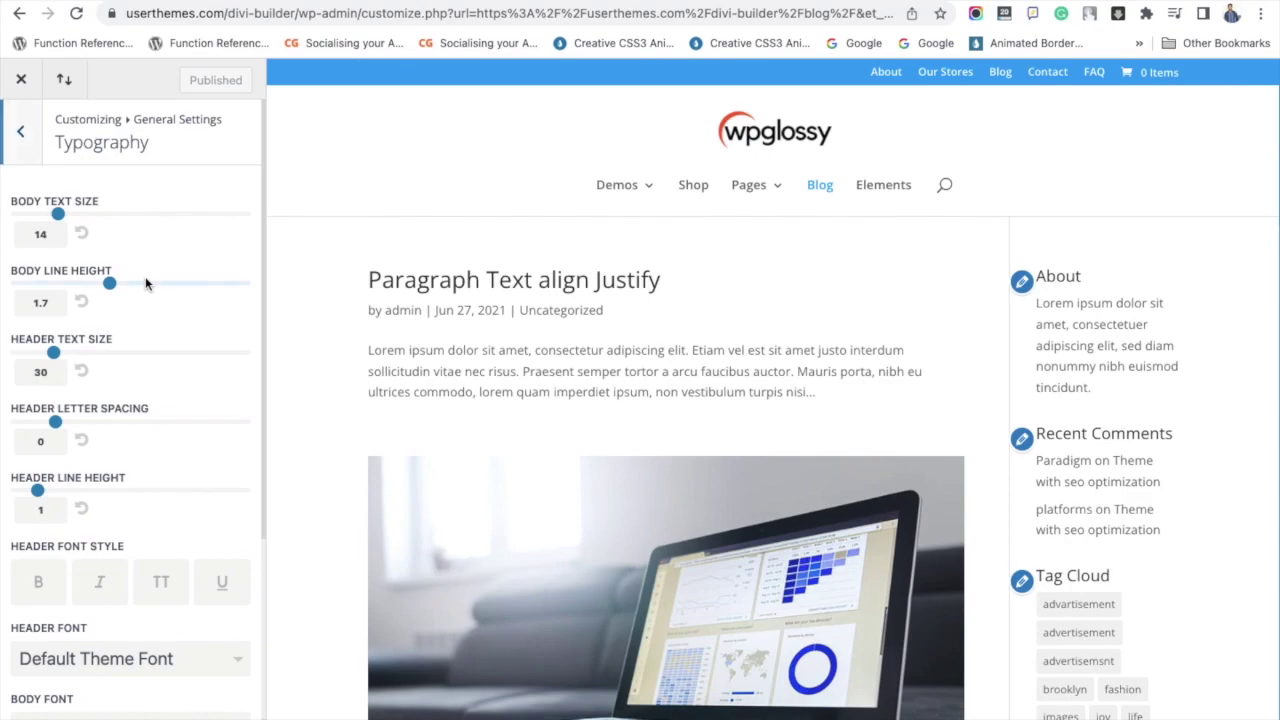
Set the site's Header Font to Debrosee and its Body Font to Branda, and publish the customization.
scroll(181, 325, "down", 3)
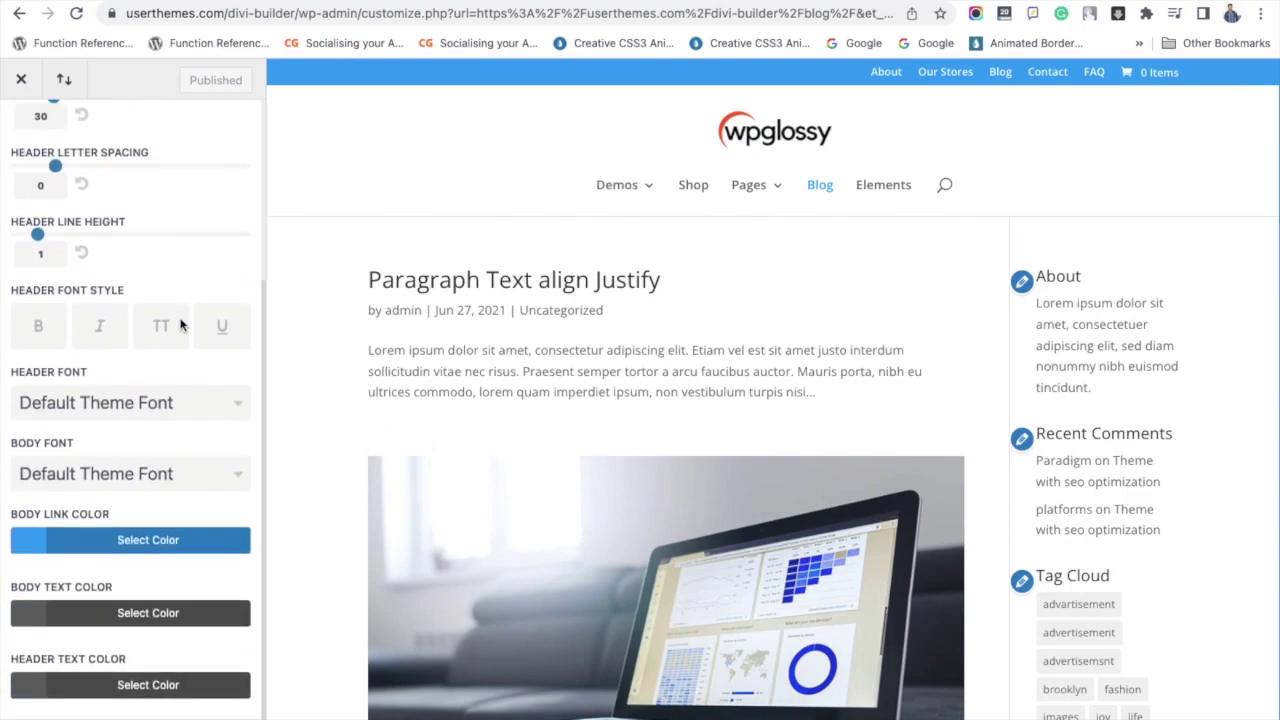
left_click(180, 407)
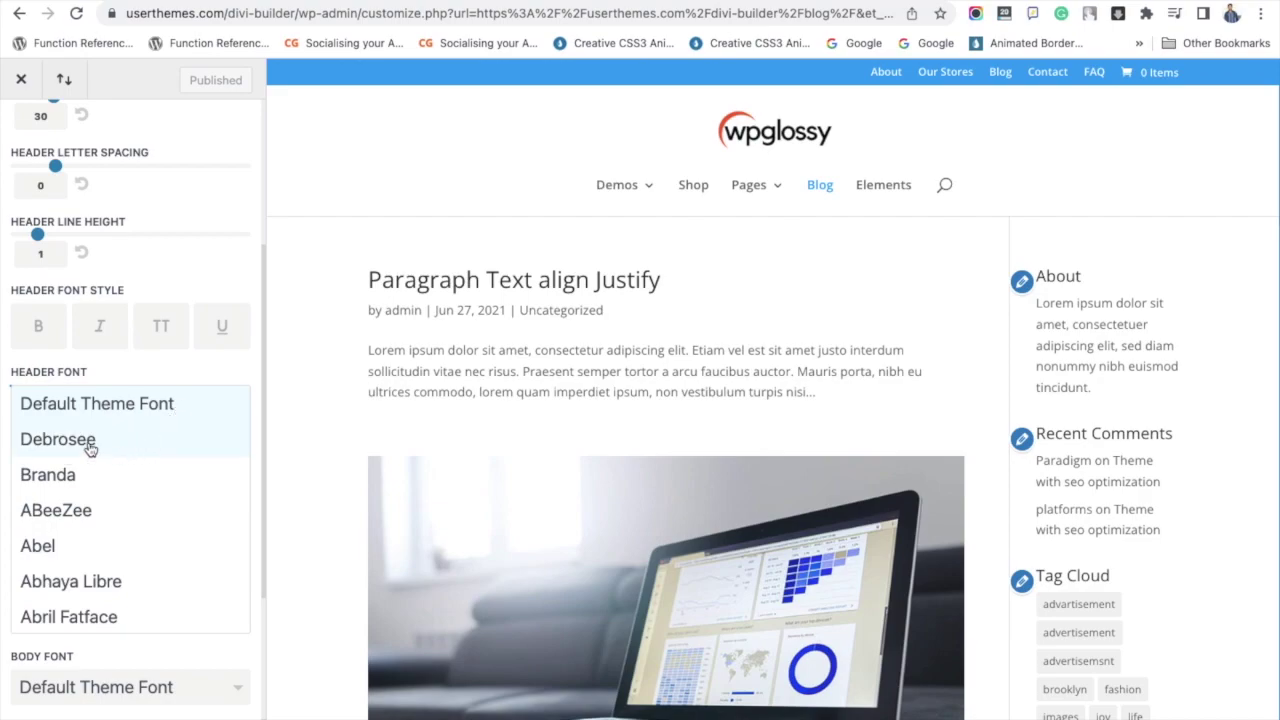
left_click(77, 449)
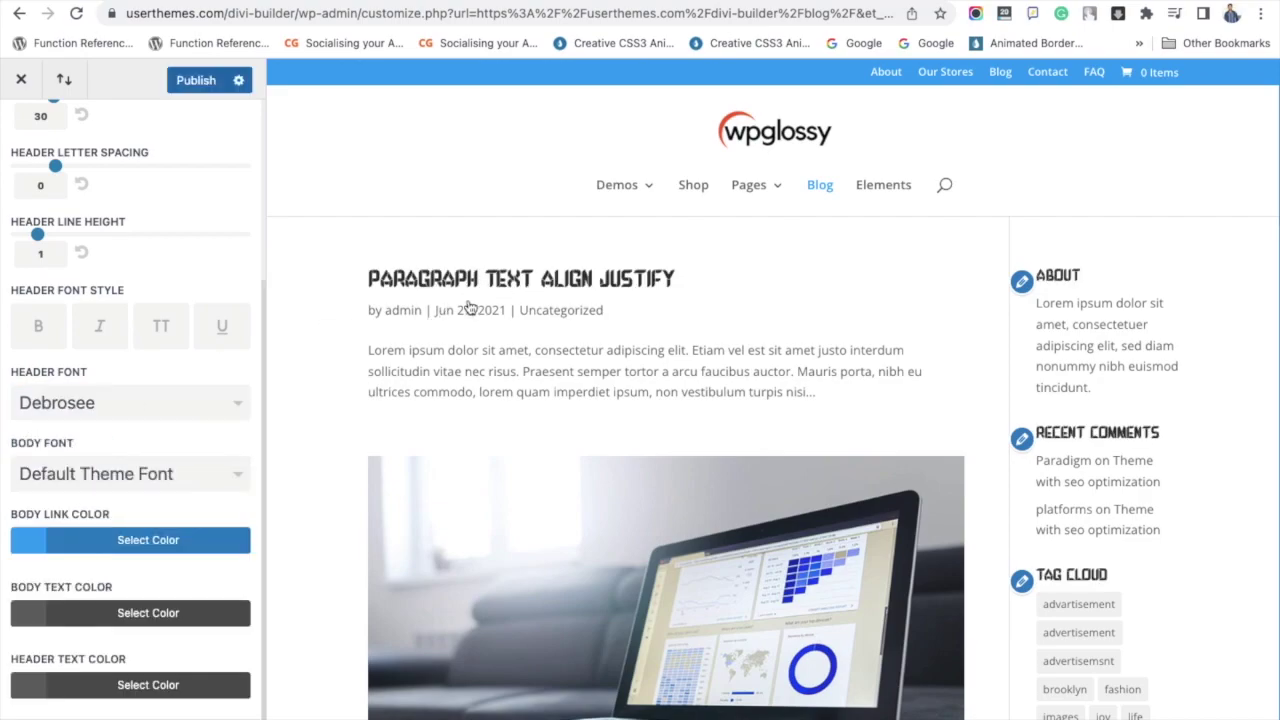
left_click(158, 476)
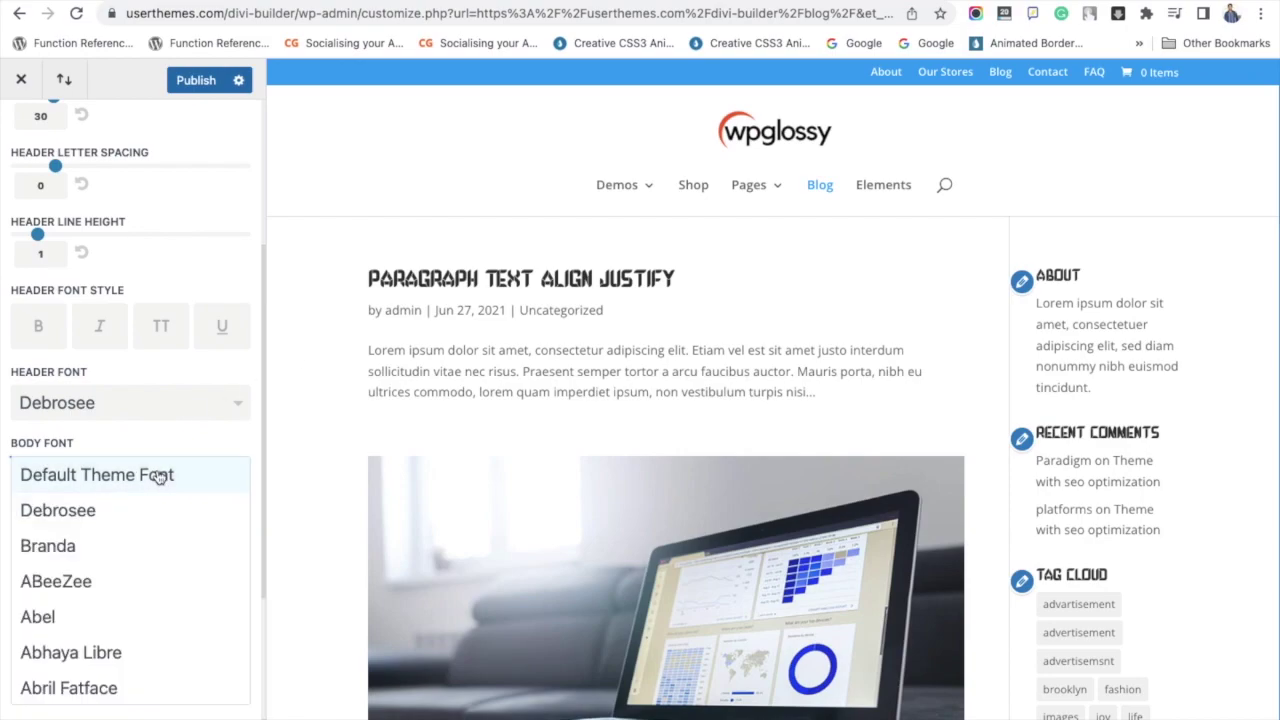
left_click(118, 548)
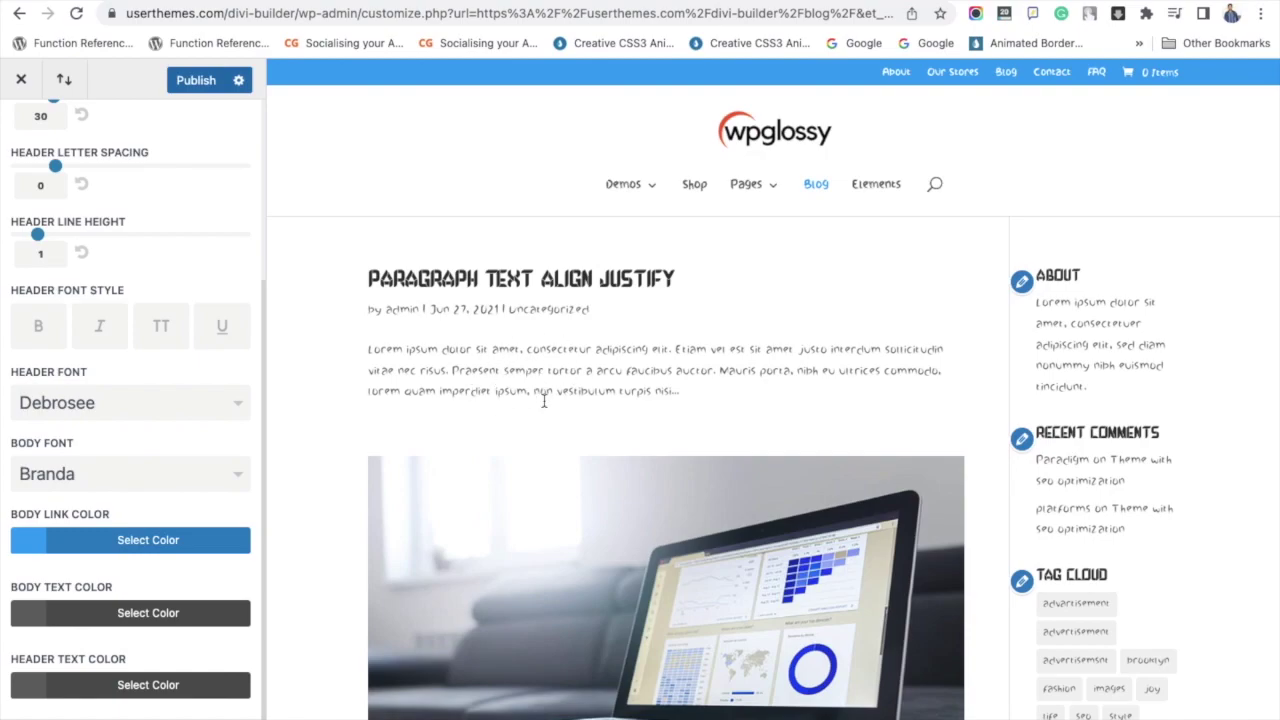
scroll(923, 431, "down", 12)
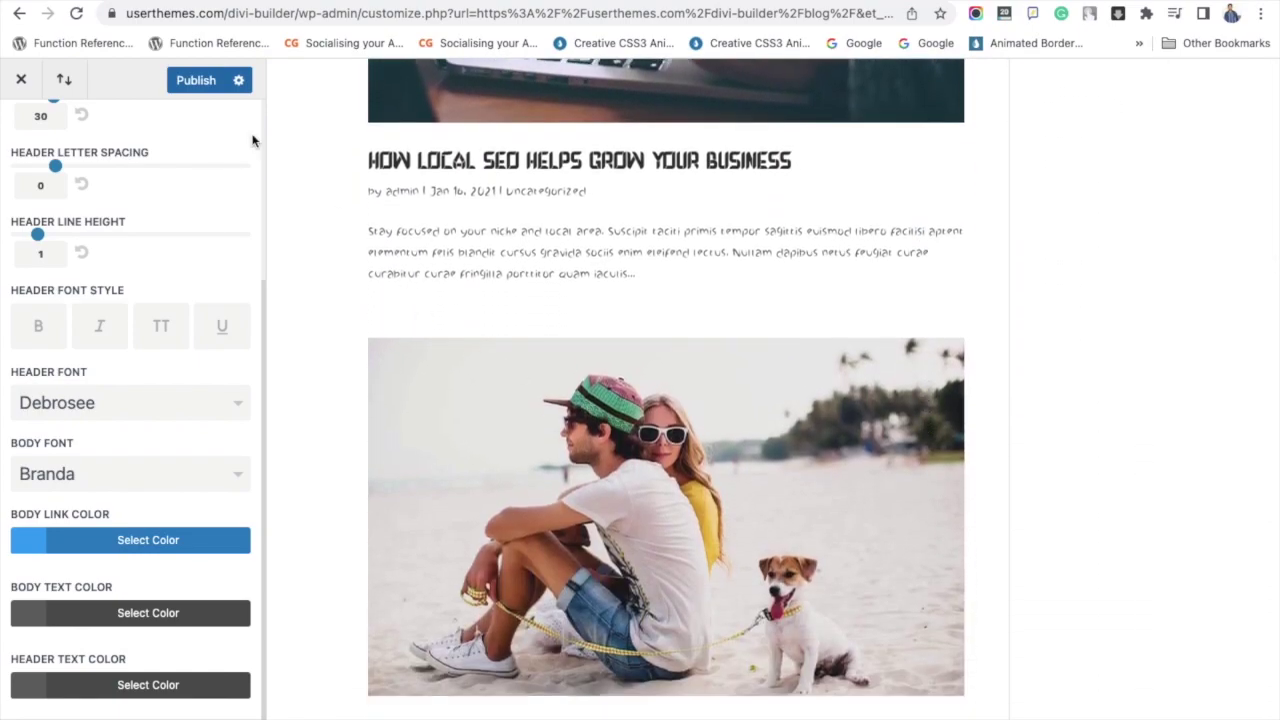
left_click(194, 82)
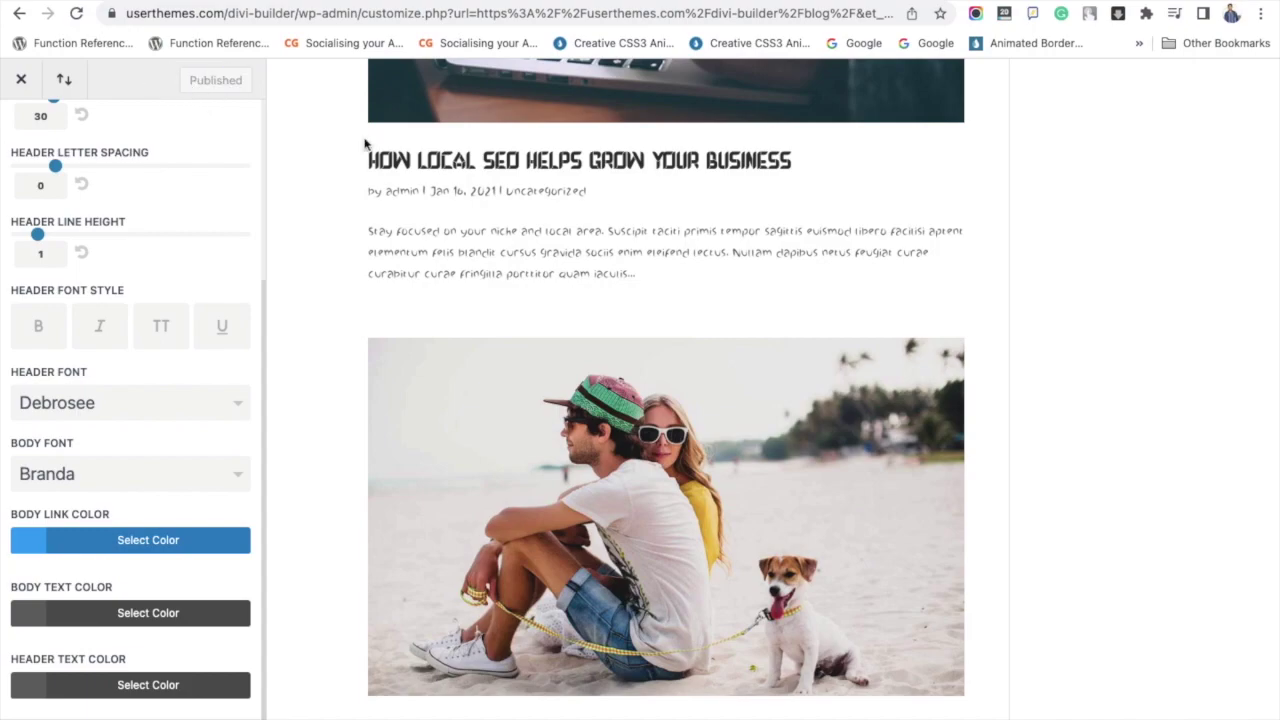
Look through the posts on the live blog page to check the heading and body fonts.
scroll(551, 286, "up", 12)
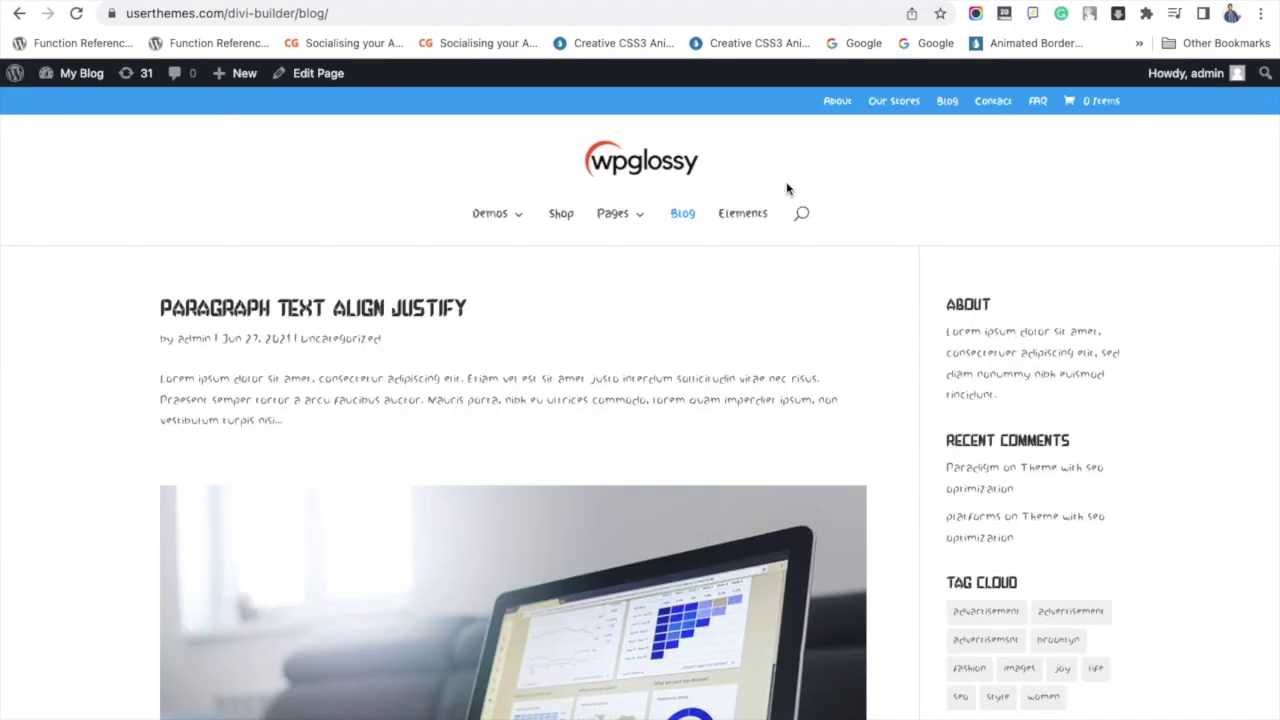
scroll(860, 398, "down", 12)
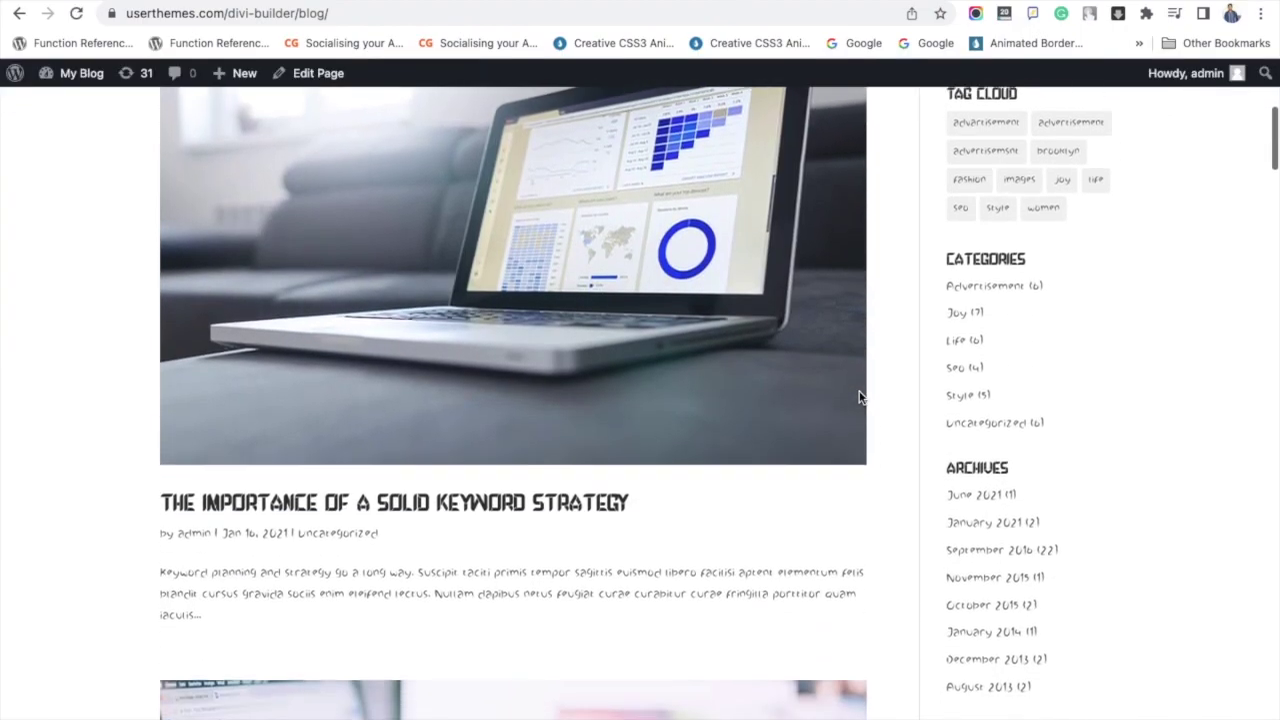
scroll(860, 398, "down", 8)
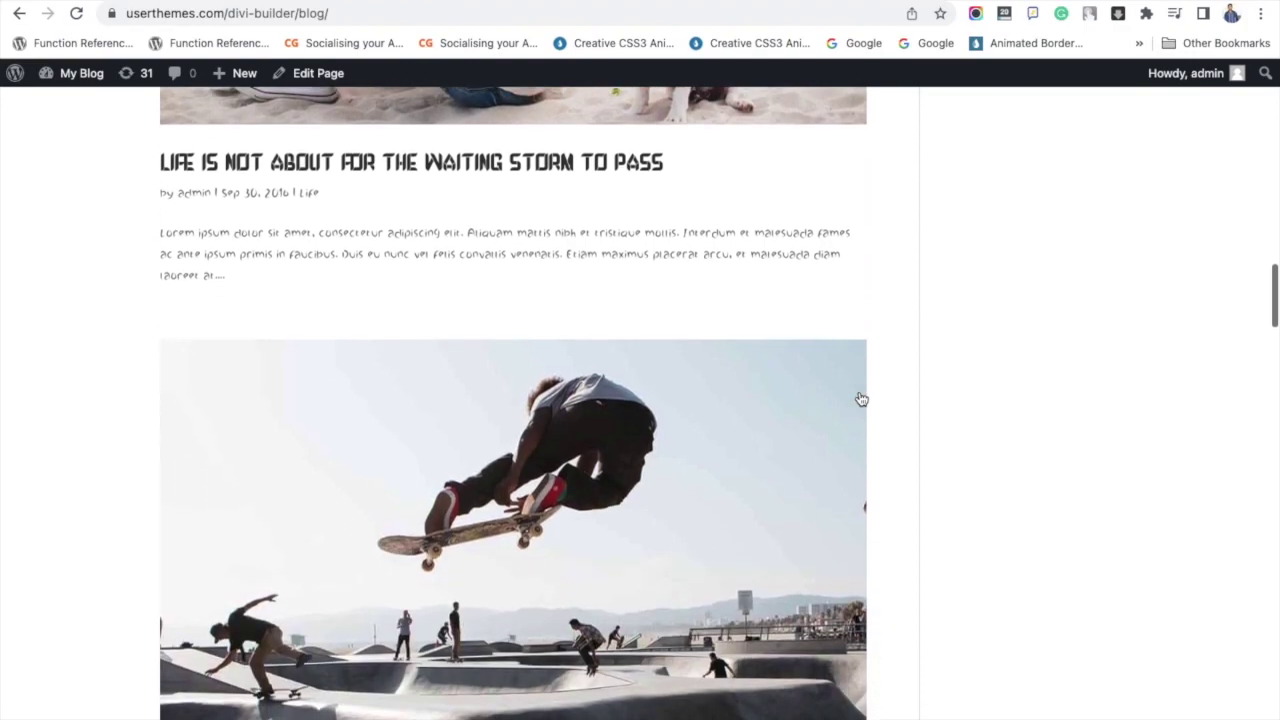
scroll(860, 398, "up", 15)
scroll(860, 398, "up", 5)
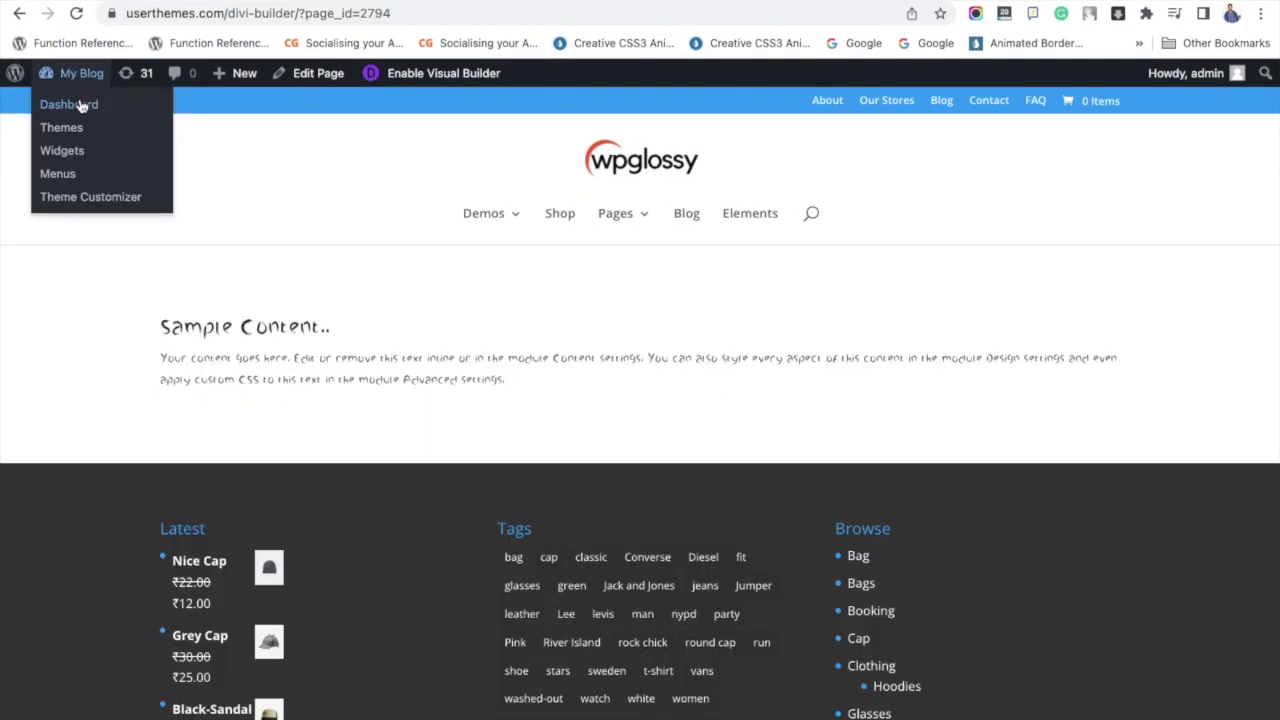
Open the Divi Theme Options from the WordPress dashboard.
left_click(82, 105)
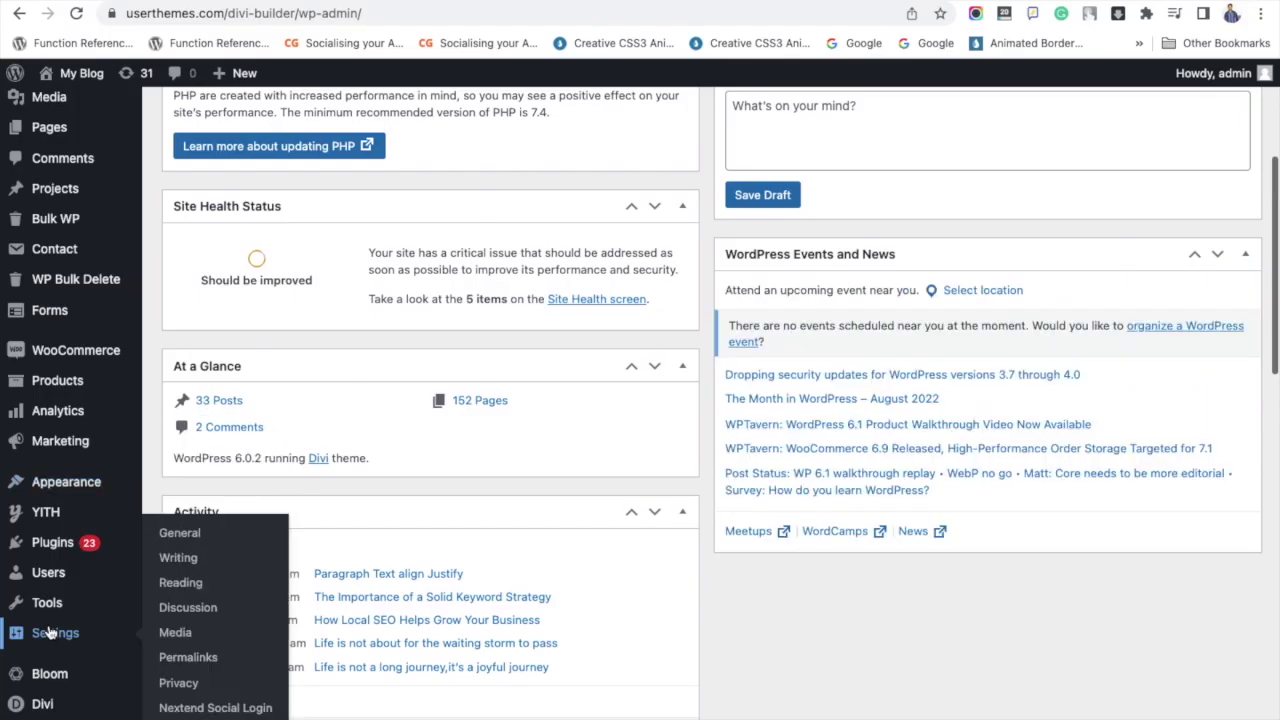
mouse_move(45, 700)
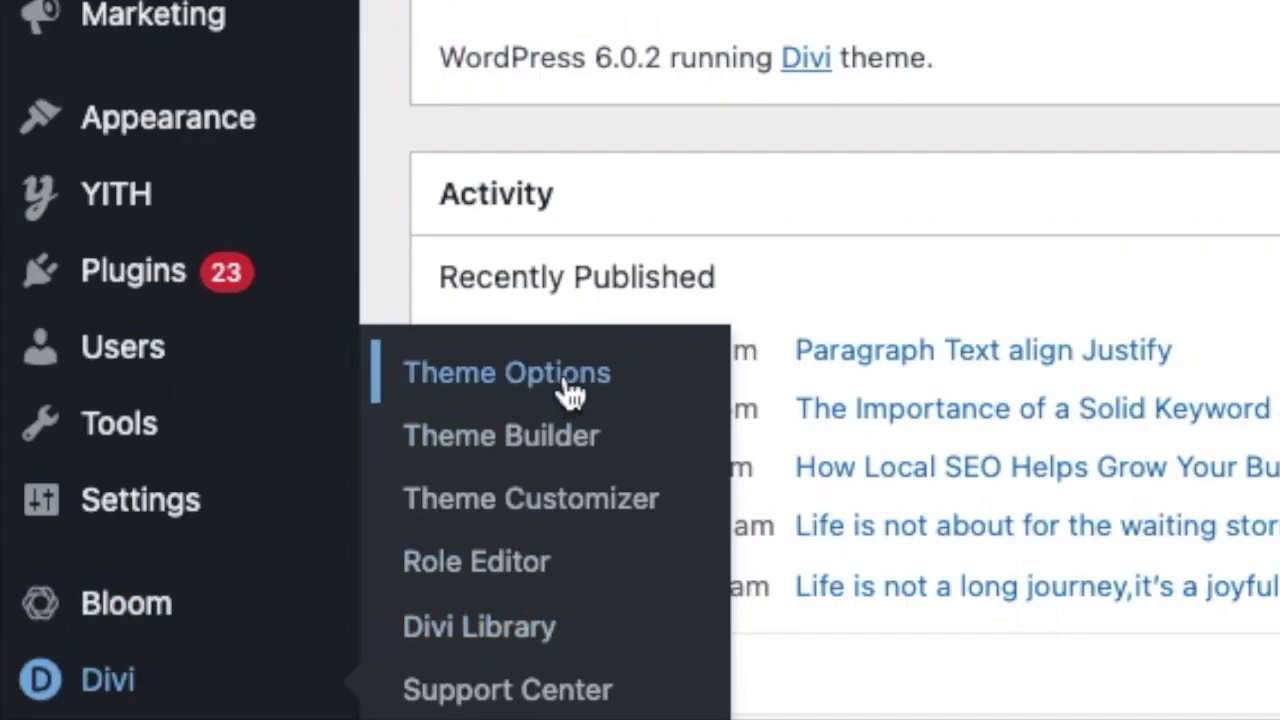
left_click(570, 393)
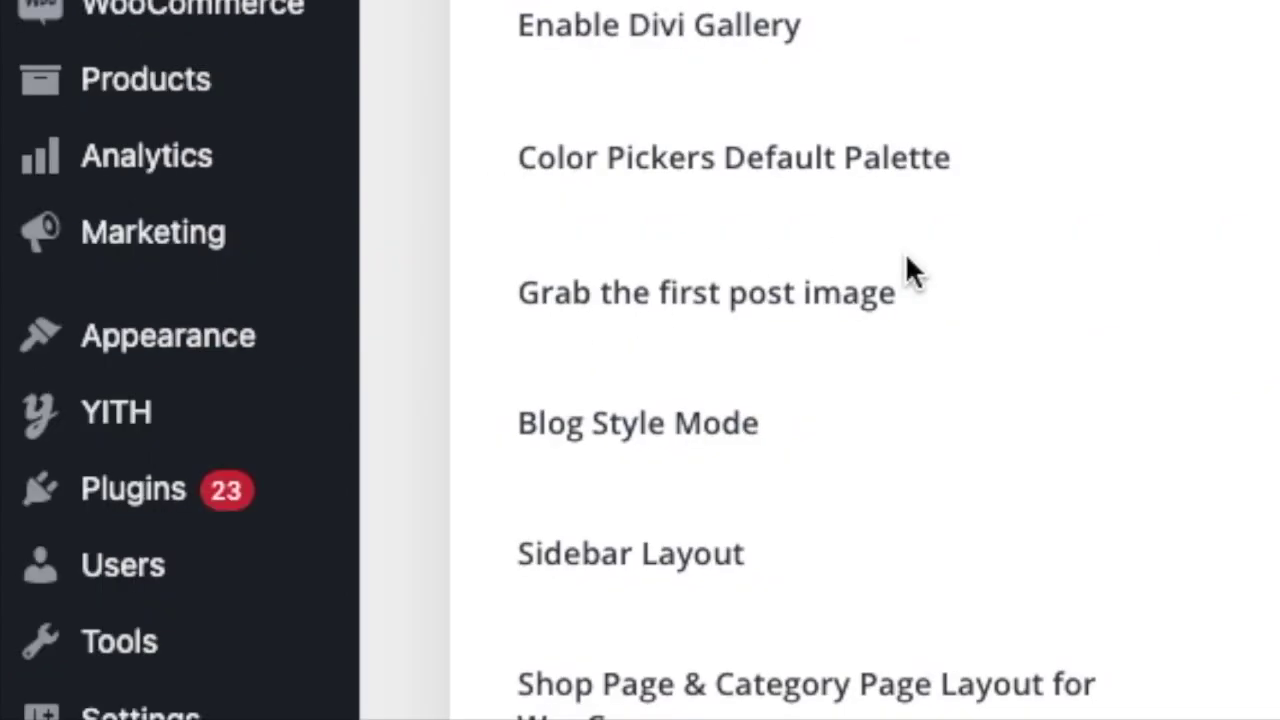
Disable the Use Google Fonts option in the general theme options and enable it again.
scroll(262, 510, "down", 5)
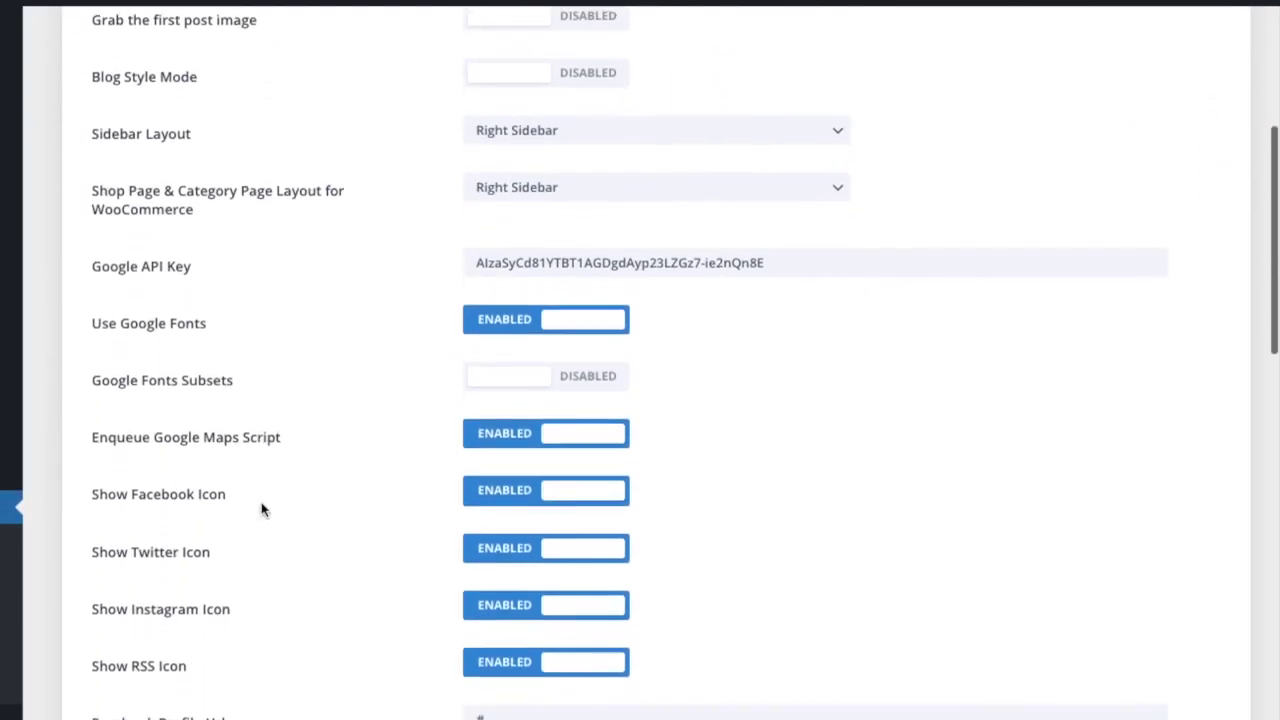
triple_click(145, 295)
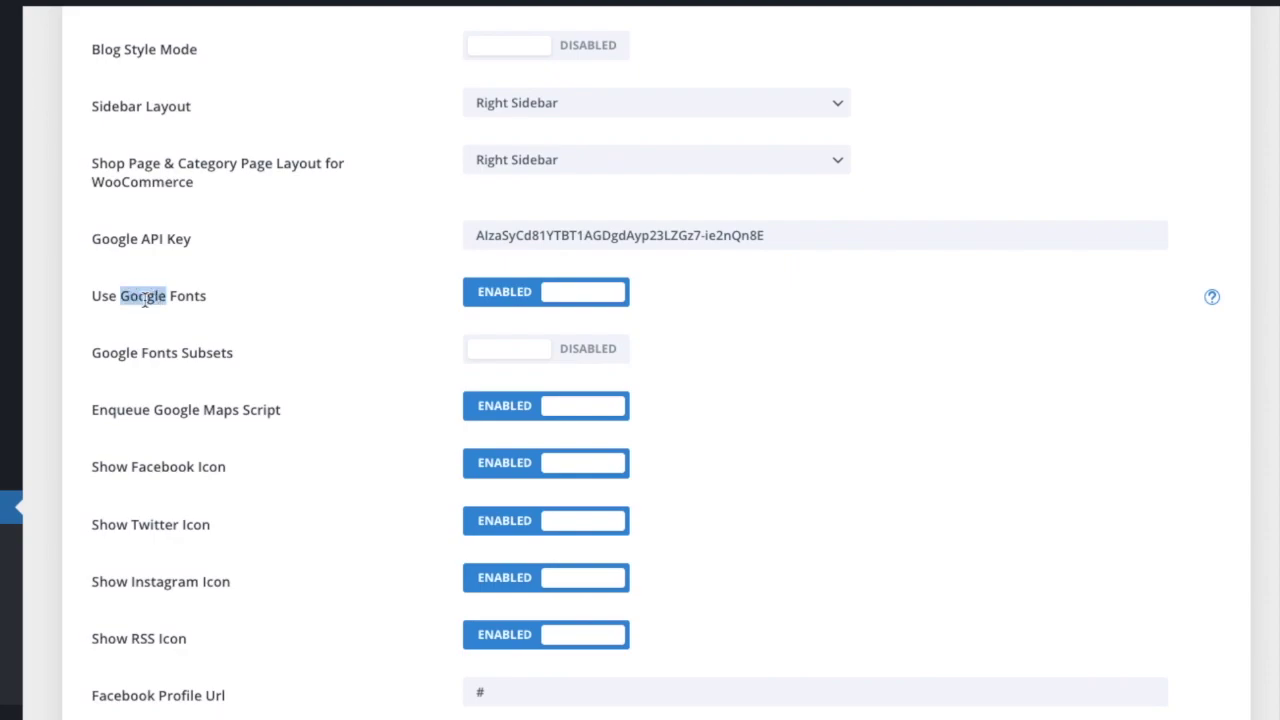
left_click(553, 295)
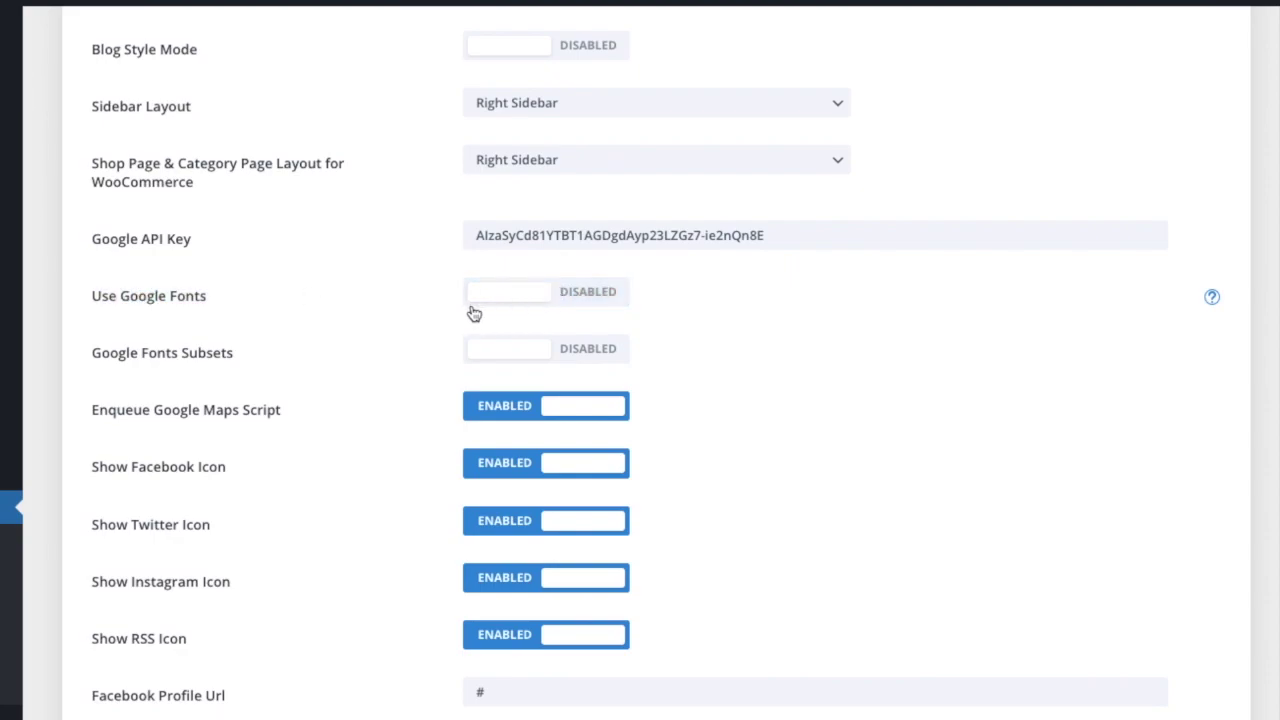
left_click(538, 300)
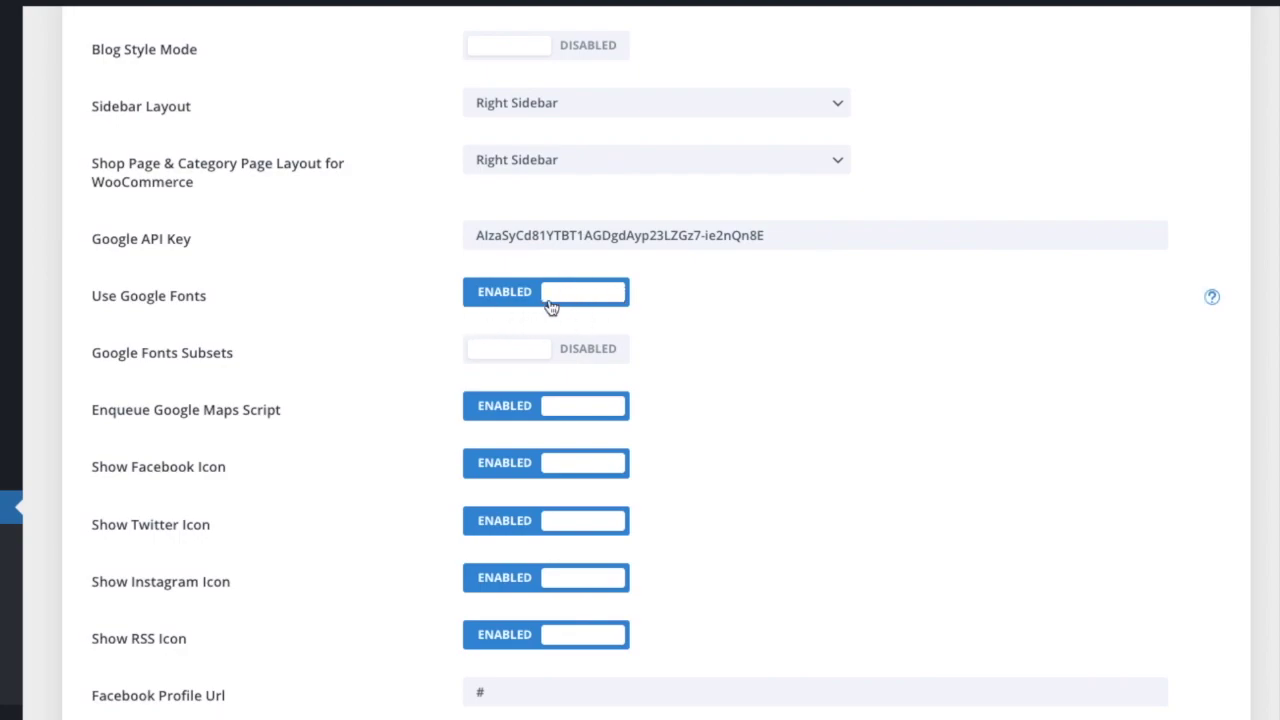
Save the changes to the Divi theme options and return to the start of the options page.
scroll(563, 303, "down", 4)
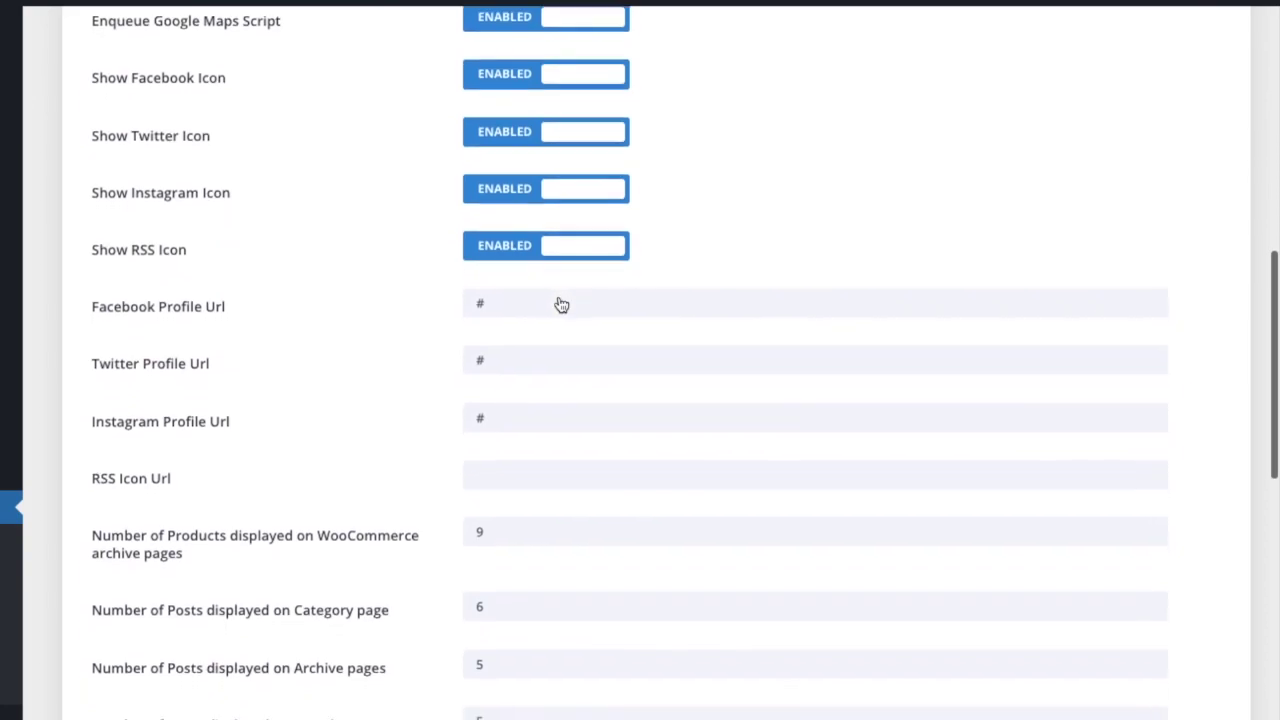
scroll(560, 303, "down", 1)
scroll(560, 303, "down", 8)
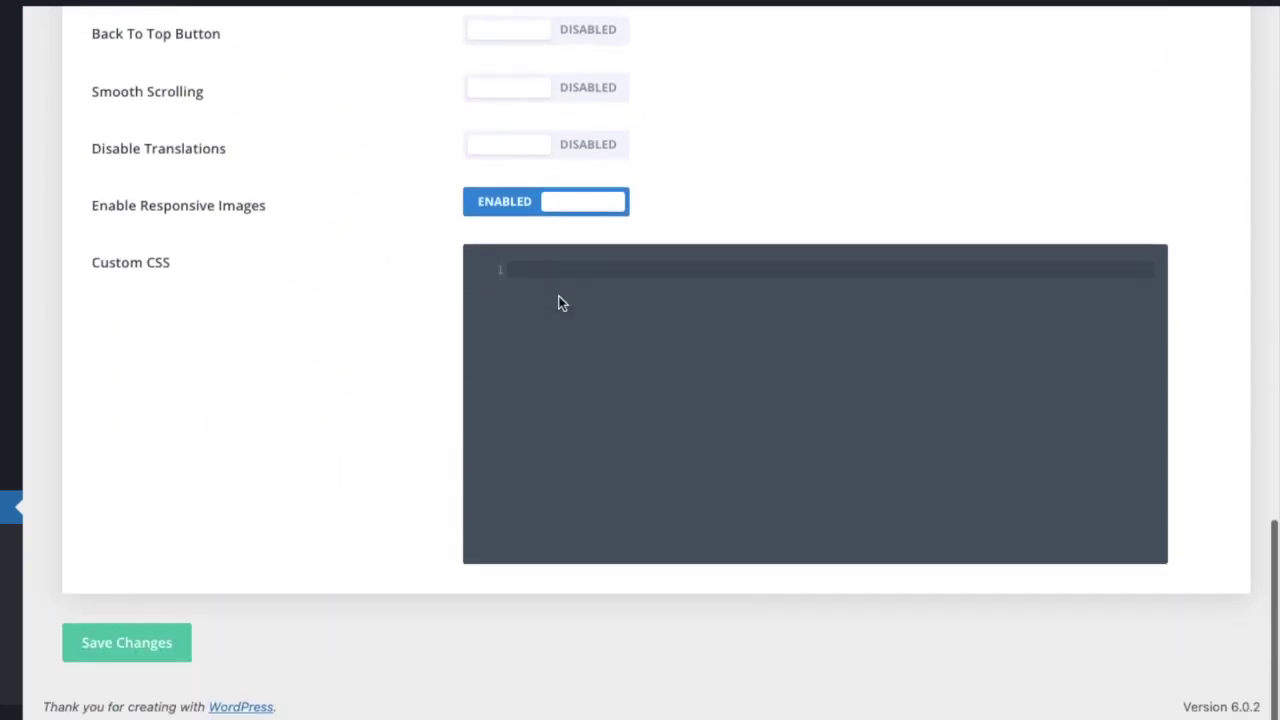
left_click(160, 668)
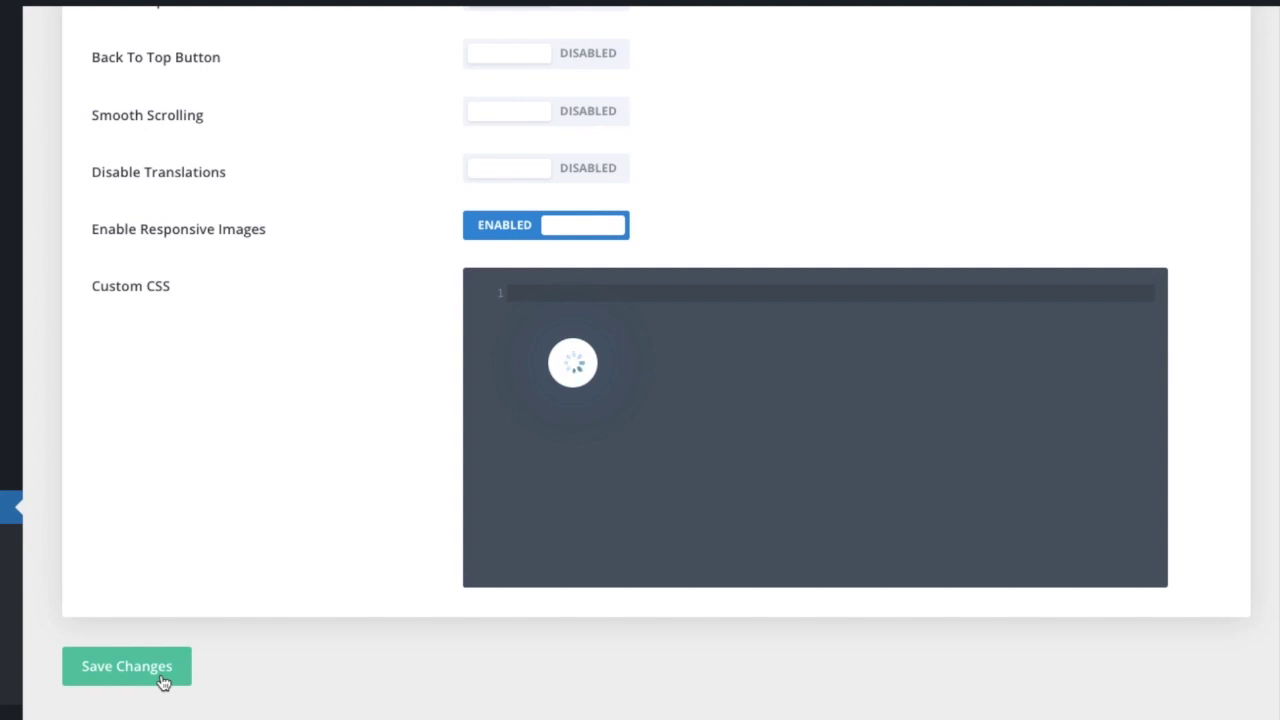
scroll(414, 580, "up", 11)
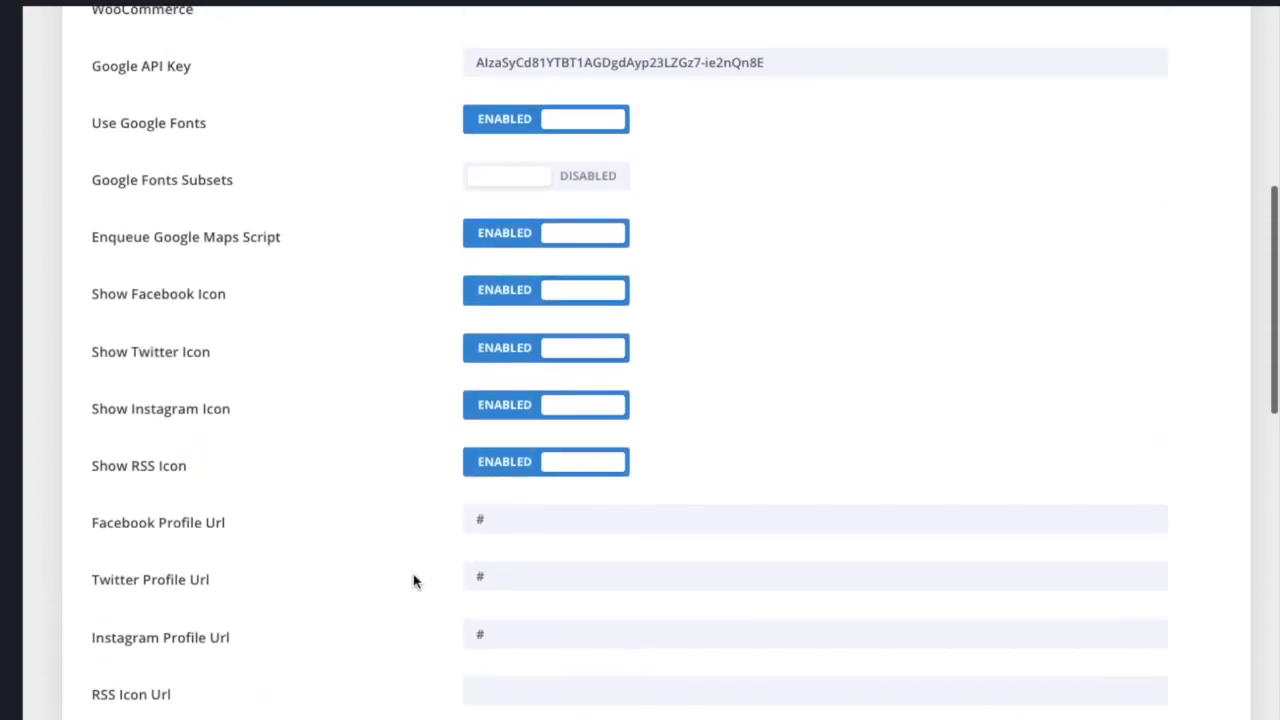
scroll(414, 580, "up", 5)
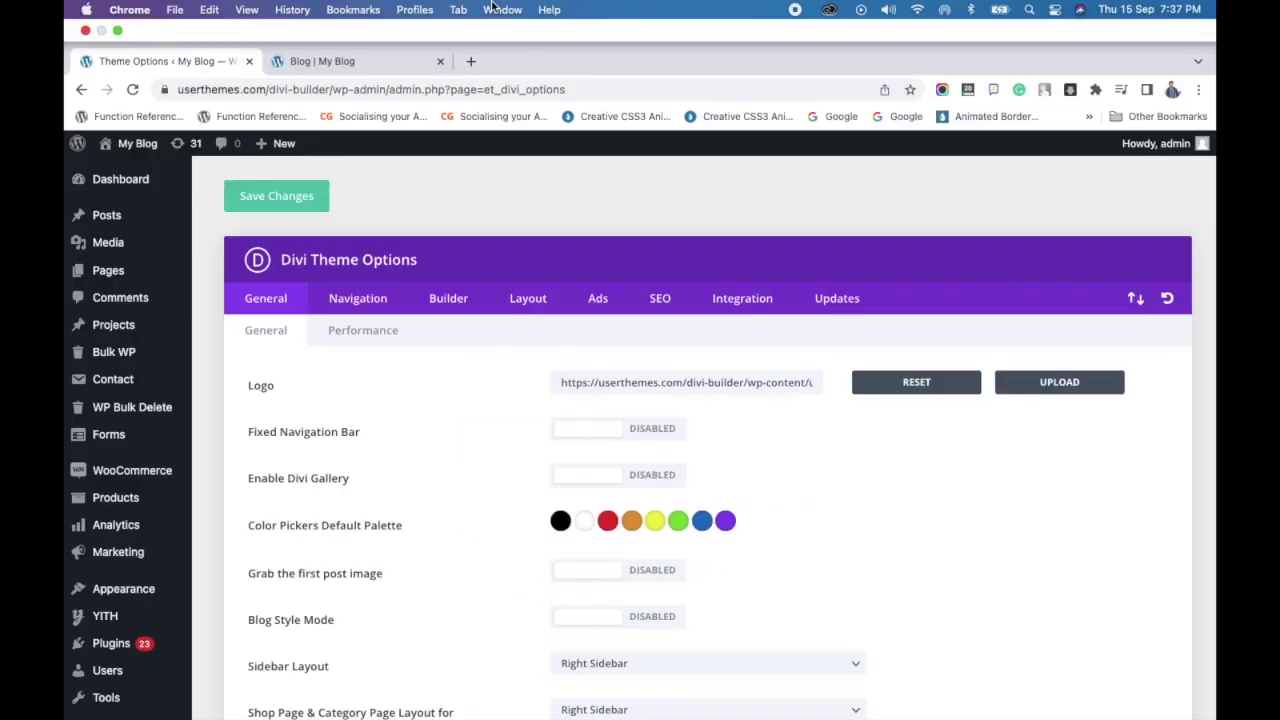